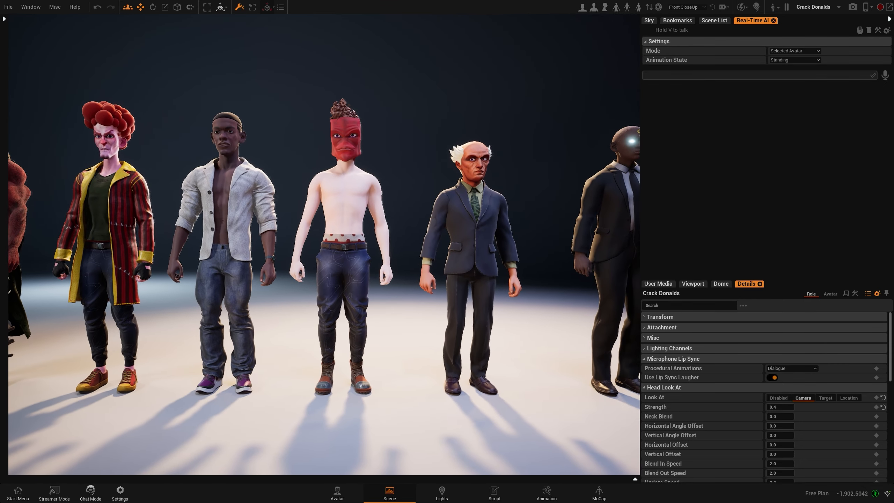
- Start a new project in Easy Story Mode
{"action": "middle_click_drag", "start_coordinate": [473, 212], "coordinate": [553, 187]}
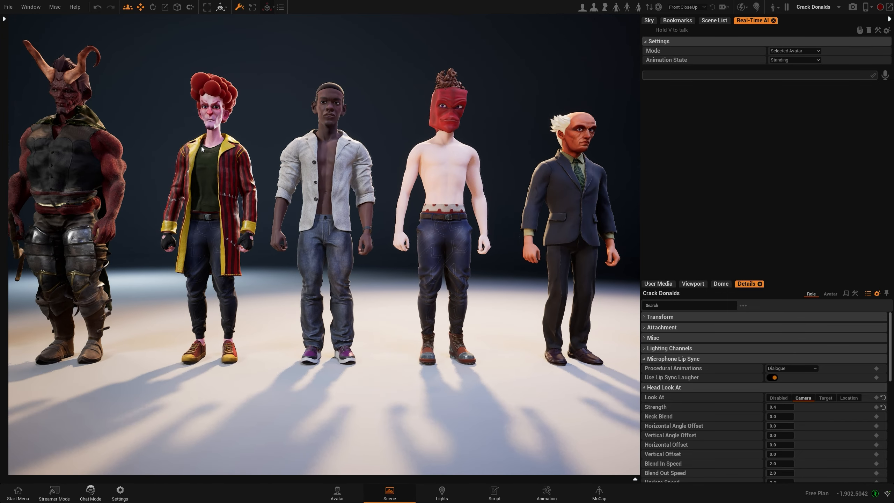
{"action": "scroll", "coordinate": [201, 149], "scroll_direction": "down", "scroll_amount": 3}
{"action": "middle_click_drag", "start_coordinate": [201, 149], "coordinate": [314, 149]}
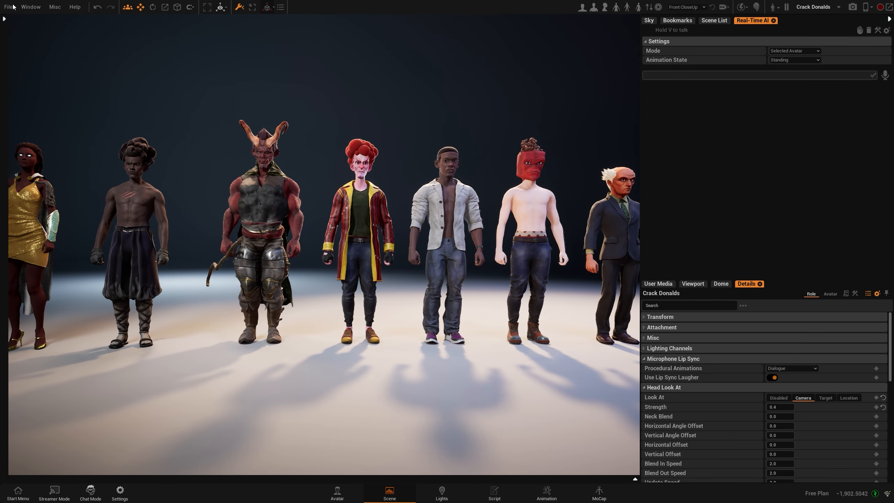
{"action": "left_click", "coordinate": [8, 6]}
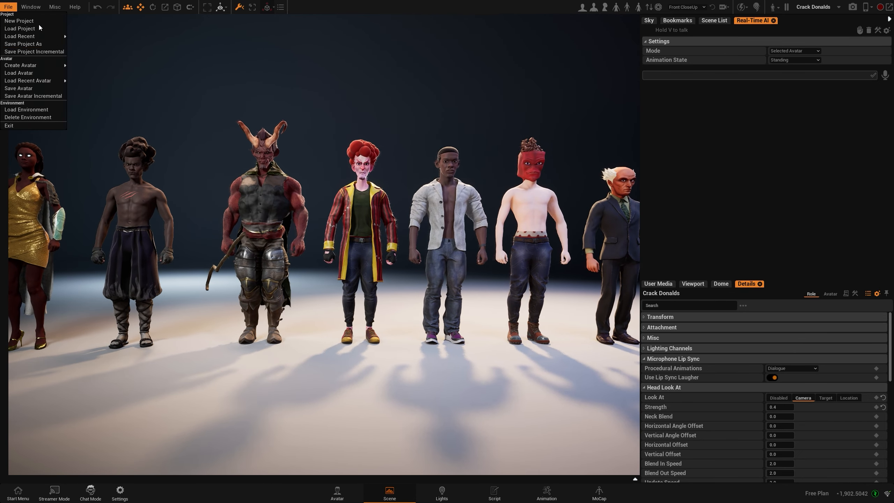
{"action": "left_click", "coordinate": [43, 22]}
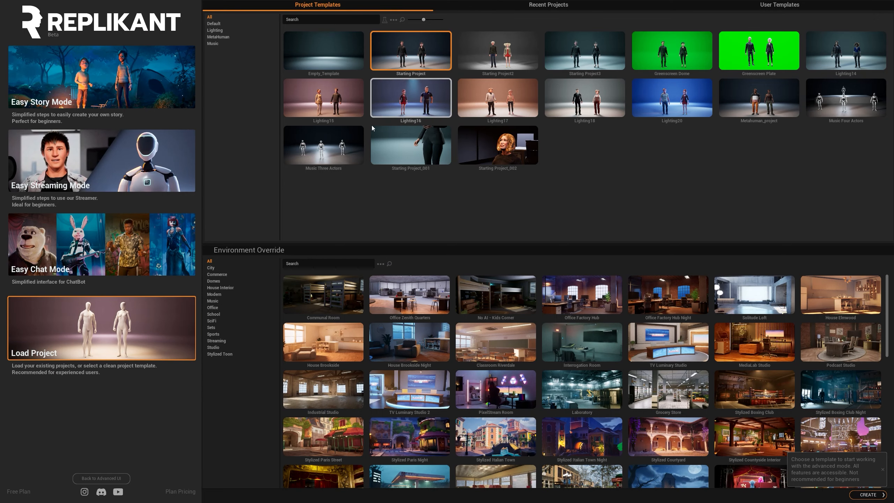
{"action": "left_click", "coordinate": [48, 90]}
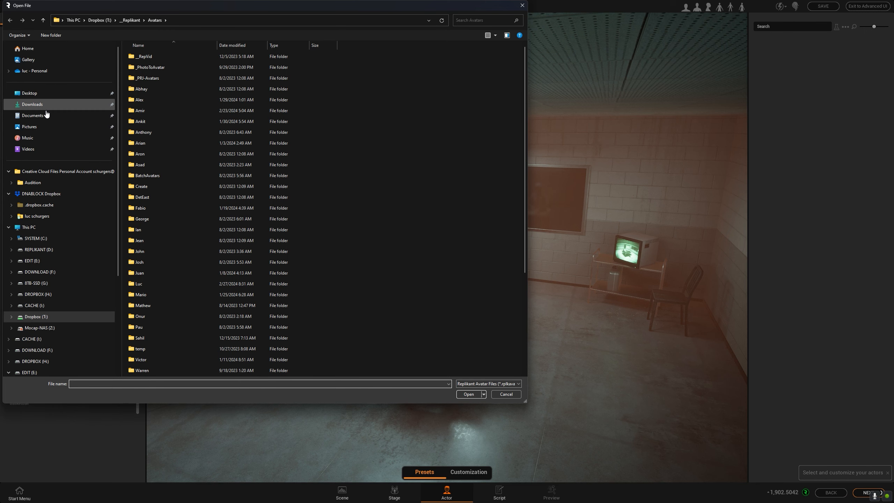
- Browse to the Documents > Replikant > Avatars > Swaggatrons folder to find the avatar files for import
{"action": "left_click", "coordinate": [47, 120]}
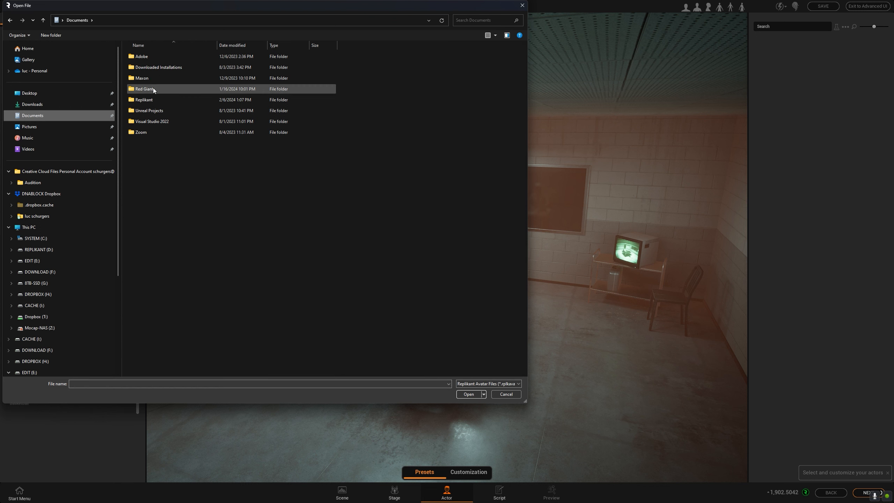
{"action": "double_click", "coordinate": [153, 100]}
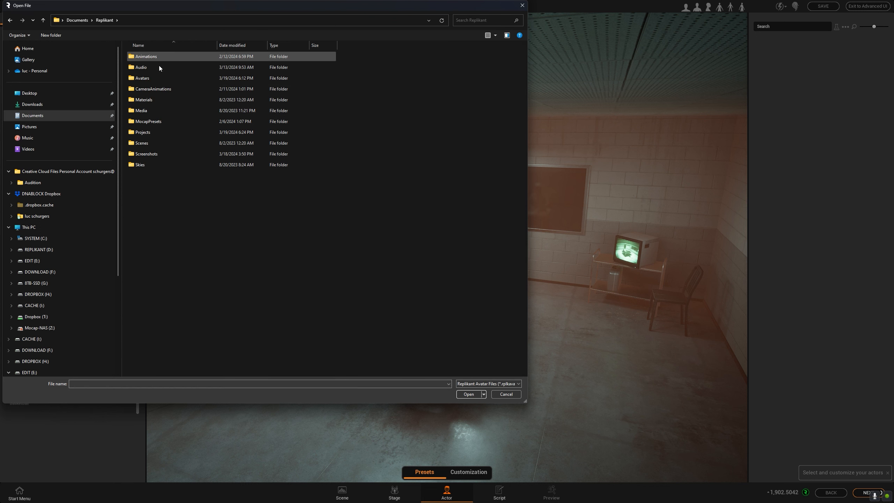
{"action": "double_click", "coordinate": [153, 78]}
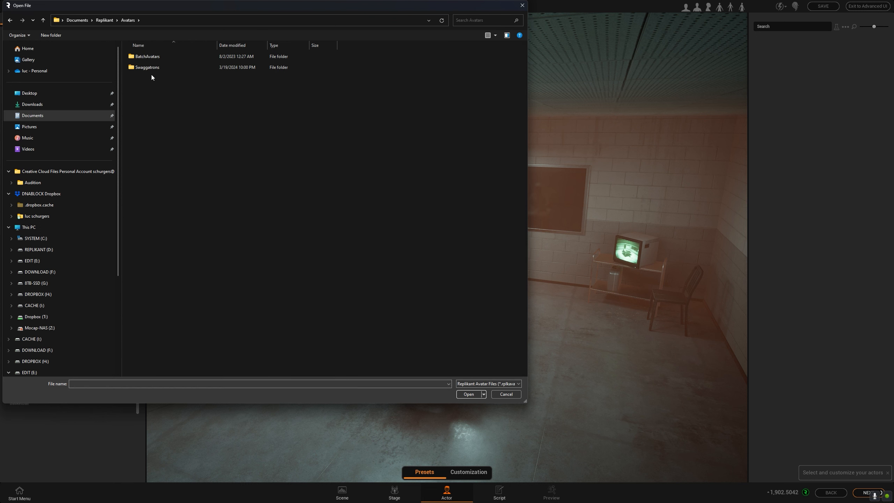
{"action": "double_click", "coordinate": [148, 68]}
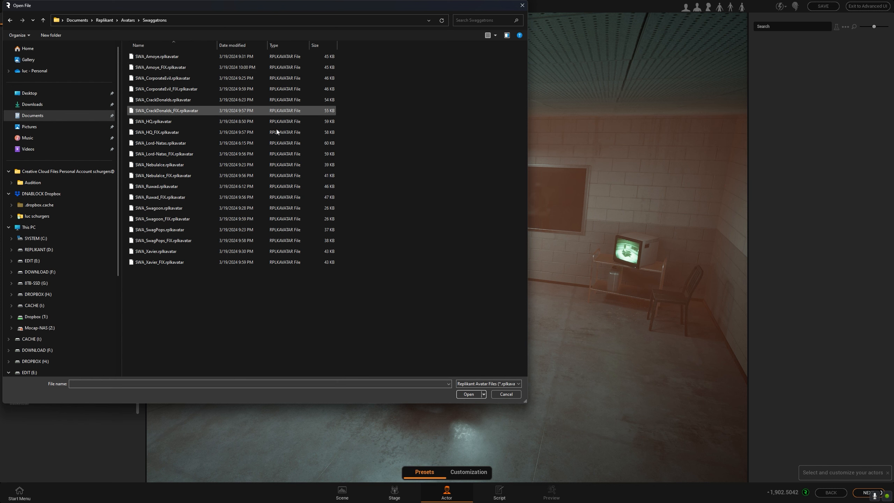
- Import SWA_Ruwad_FIX.rplkavatar as the avatar for Actor 2, loading it despite the missing CoreContent expansion
{"action": "right_click", "coordinate": [387, 152]}
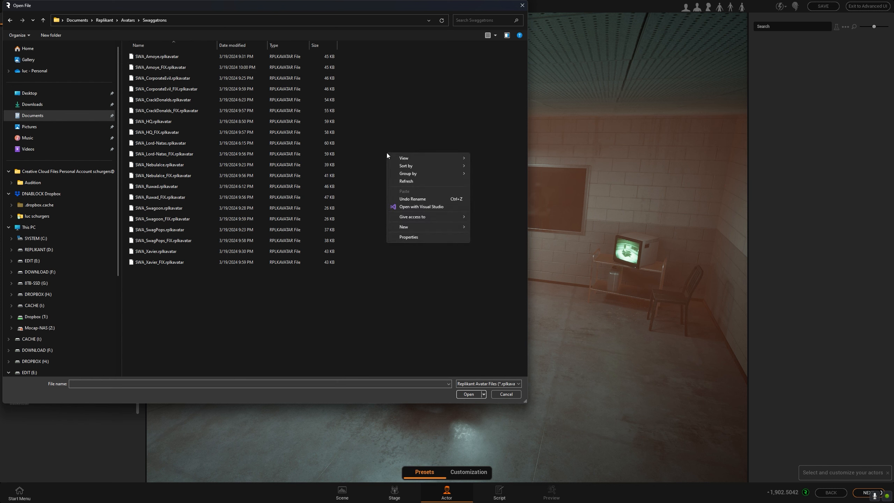
{"action": "left_click", "coordinate": [188, 307]}
{"action": "left_click_drag", "start_coordinate": [68, 6], "coordinate": [430, 61]}
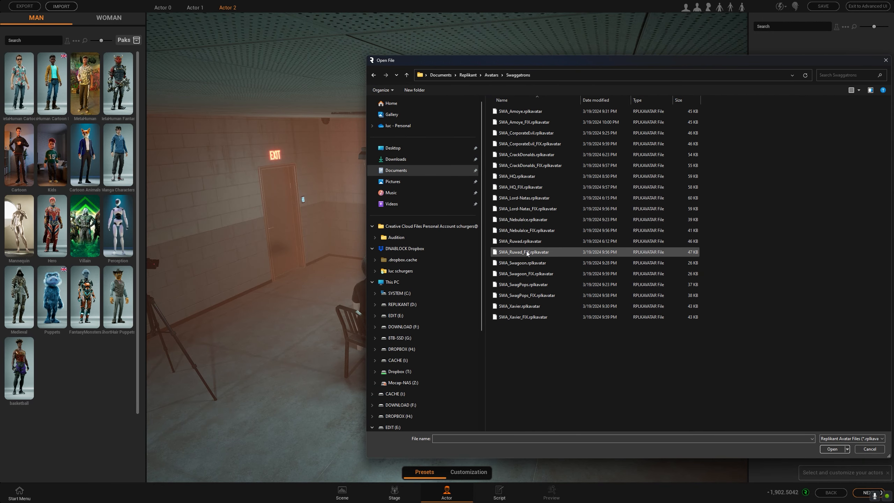
{"action": "left_click", "coordinate": [832, 449]}
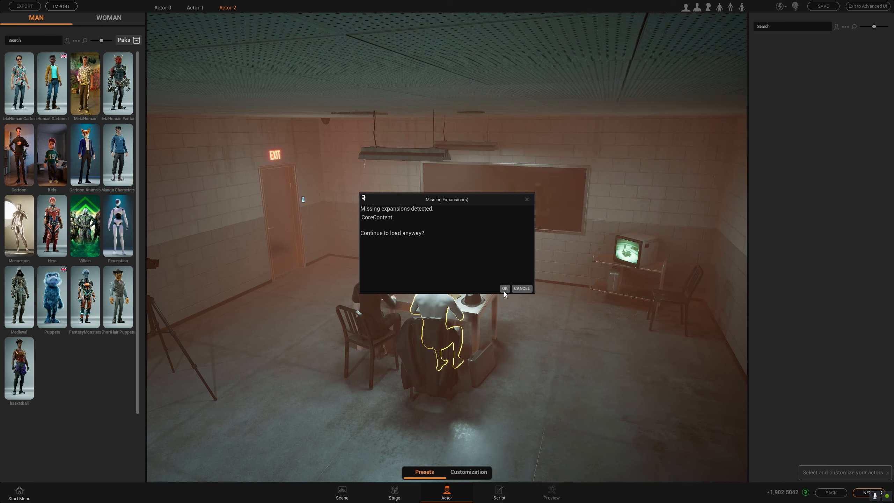
{"action": "left_click", "coordinate": [504, 289]}
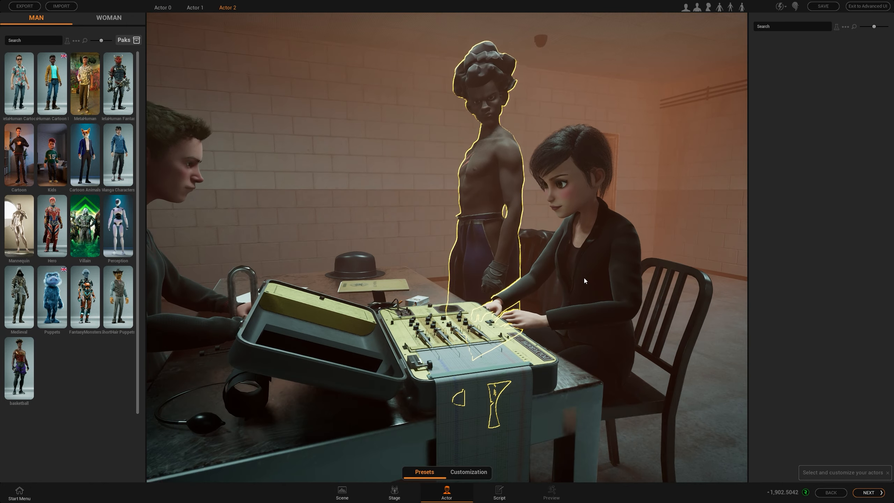
- Select Actor 1, the seated woman, and replace her with the imported avatar SWA_HQ_FIX.rplkavatar, accepting the missing expansion
{"action": "left_click", "coordinate": [584, 278]}
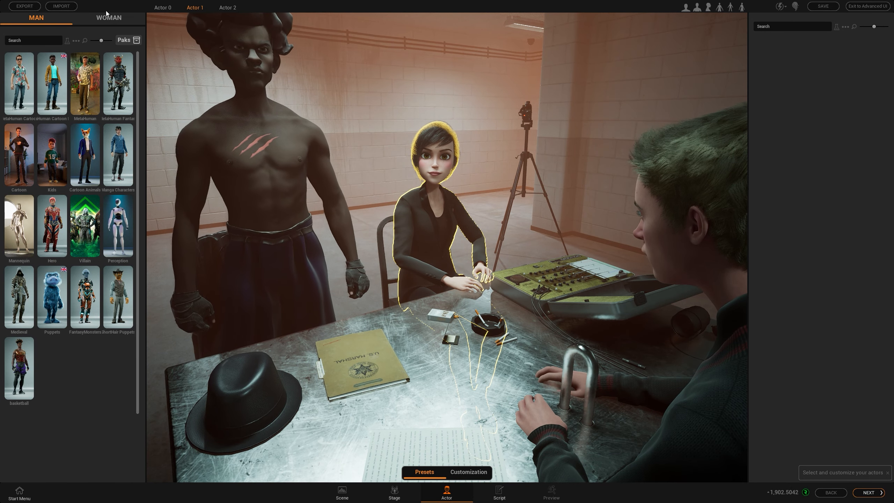
{"action": "left_click", "coordinate": [58, 6]}
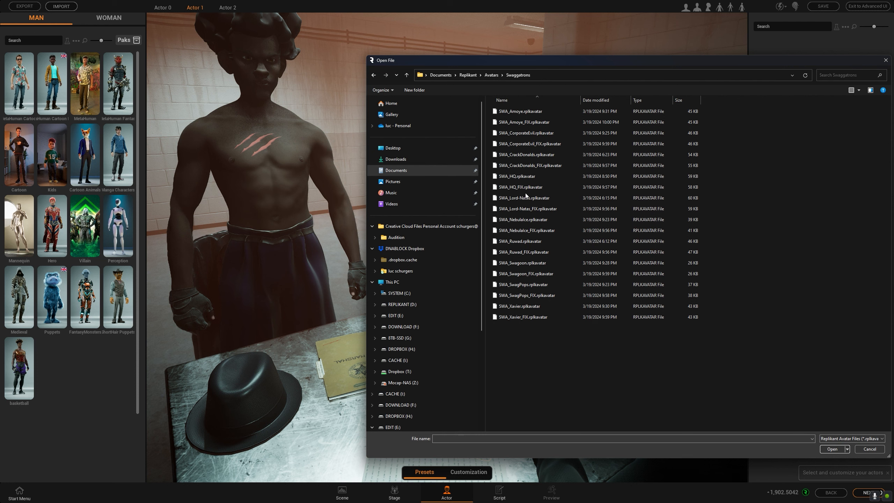
{"action": "left_click", "coordinate": [516, 186]}
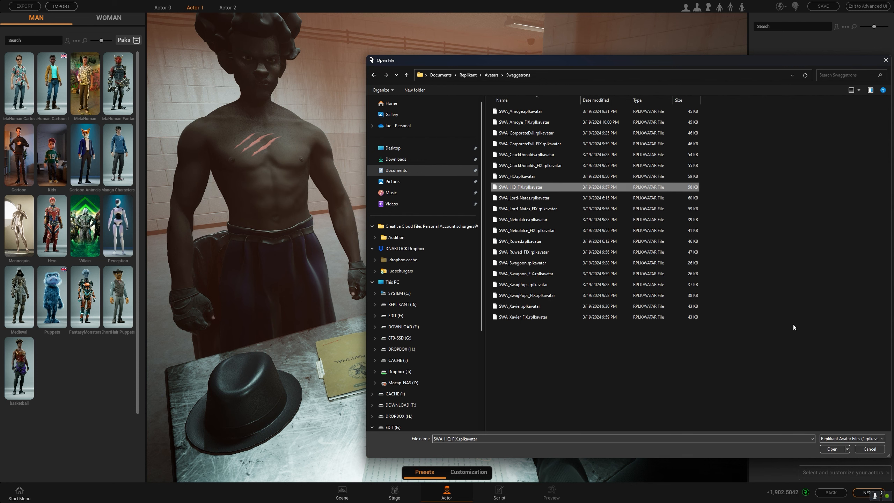
{"action": "left_click", "coordinate": [836, 449]}
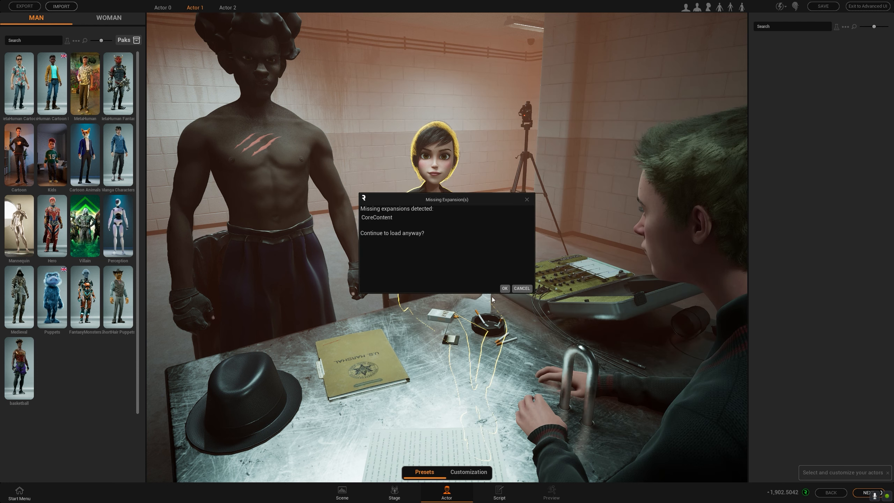
{"action": "left_click", "coordinate": [505, 288]}
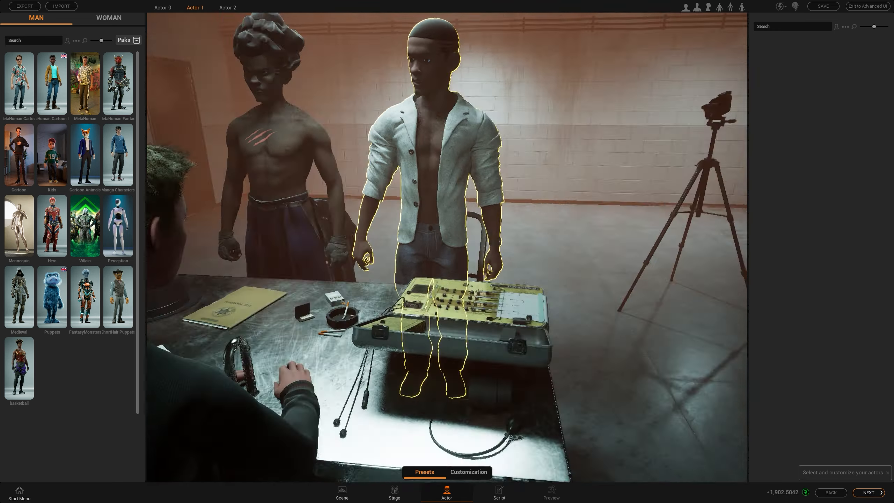
- Select Actor 0, the young man across the table, and replace him with the imported avatar SWA_CrackDonalds_FIX.rplkavatar, accepting the missing expansion
{"action": "right_click_drag", "start_coordinate": [447, 208], "coordinate": [559, 209]}
{"action": "scroll", "coordinate": [605, 148], "scroll_direction": "up", "scroll_amount": 2}
{"action": "middle_click_drag", "start_coordinate": [605, 148], "coordinate": [485, 258]}
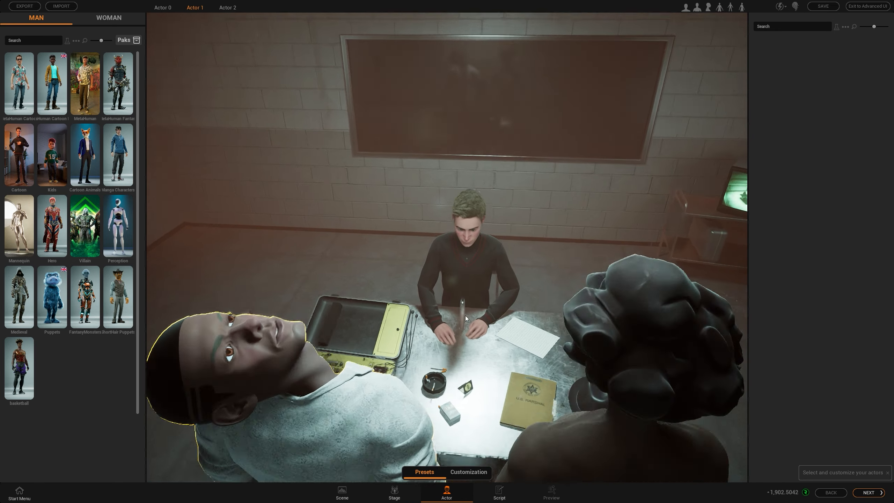
{"action": "scroll", "coordinate": [484, 258], "scroll_direction": "up", "scroll_amount": 2}
{"action": "left_click", "coordinate": [485, 261]}
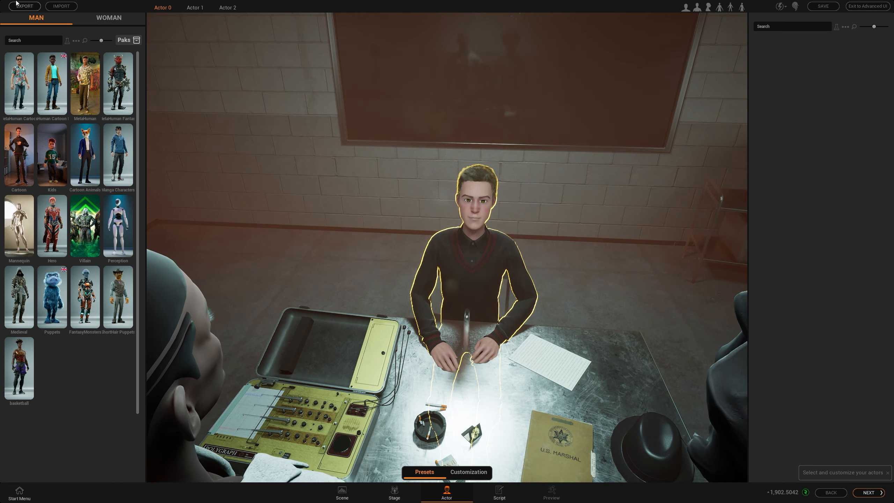
{"action": "left_click", "coordinate": [52, 7]}
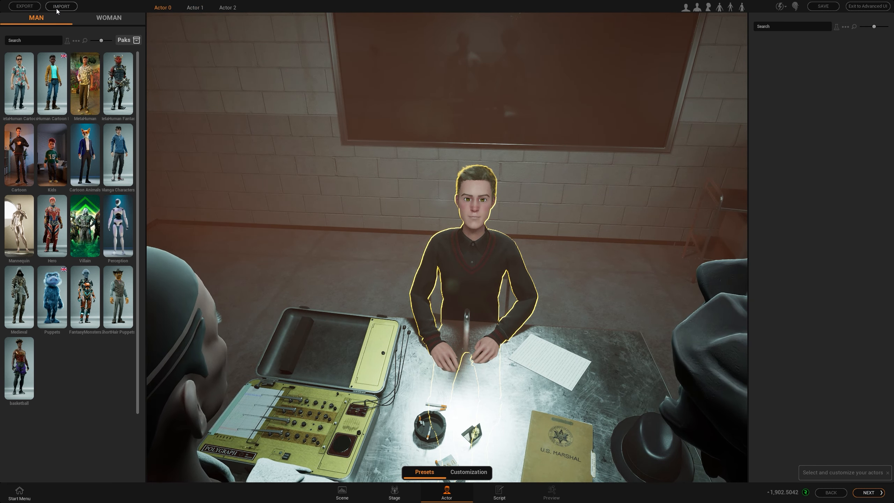
{"action": "double_click", "coordinate": [533, 163]}
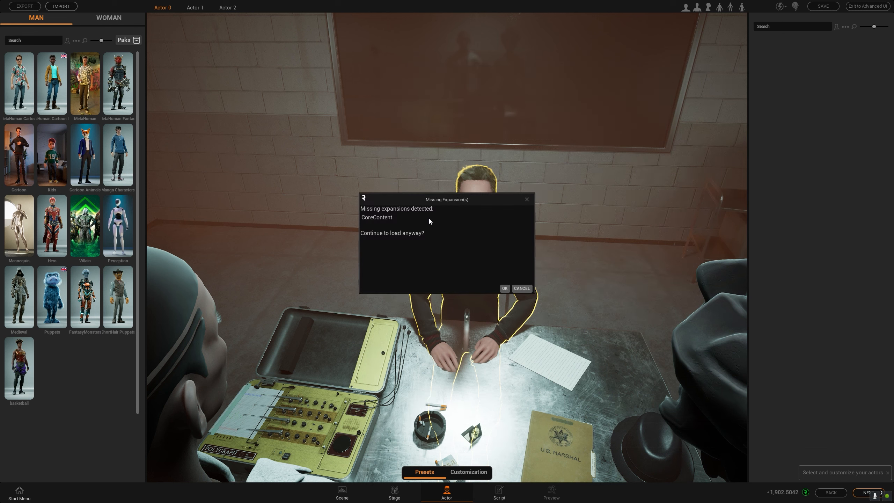
{"action": "left_click", "coordinate": [505, 289]}
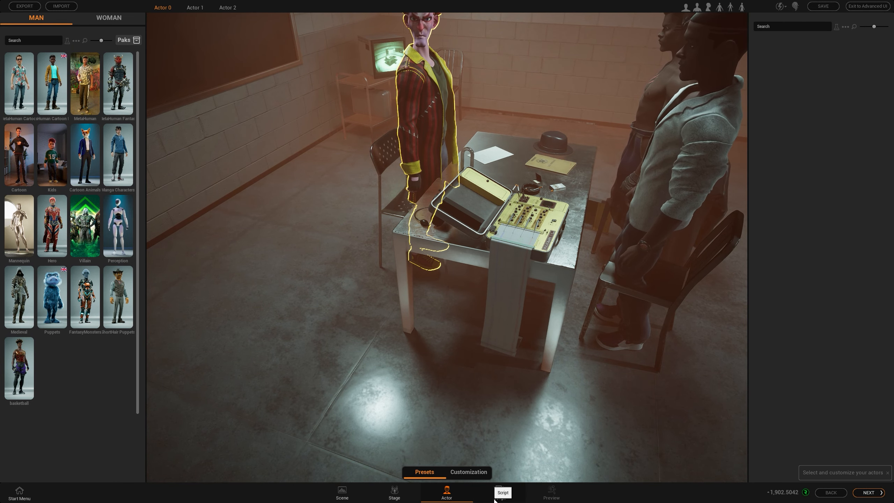
- Review the customization details of Crack Donalds, Ruwad and HQ, including their personality and voice settings
{"action": "left_click", "coordinate": [468, 472]}
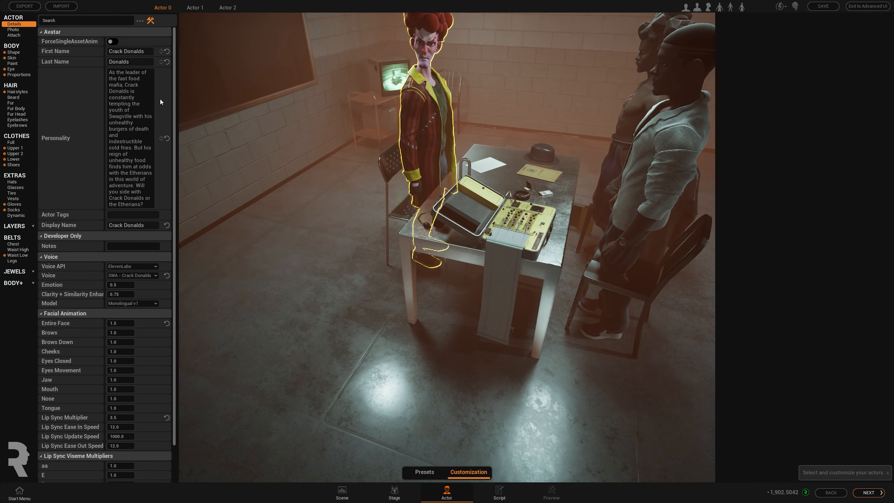
{"action": "left_click", "coordinate": [640, 104]}
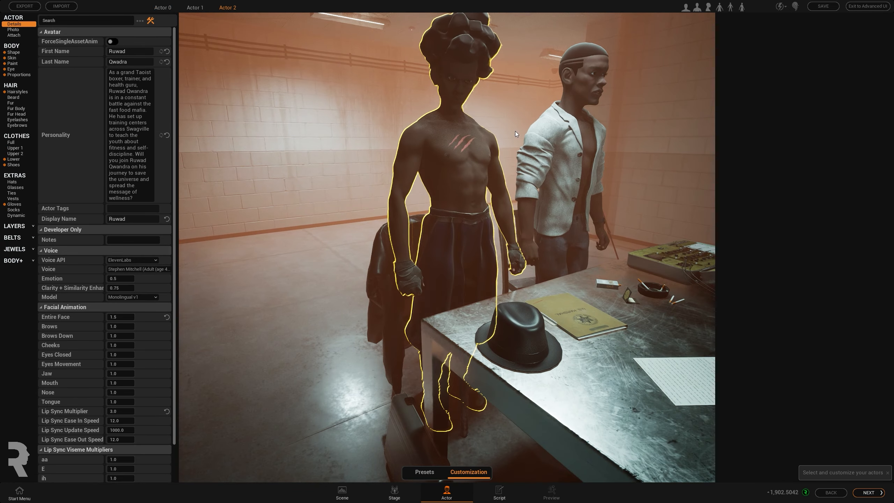
{"action": "left_click", "coordinate": [556, 134]}
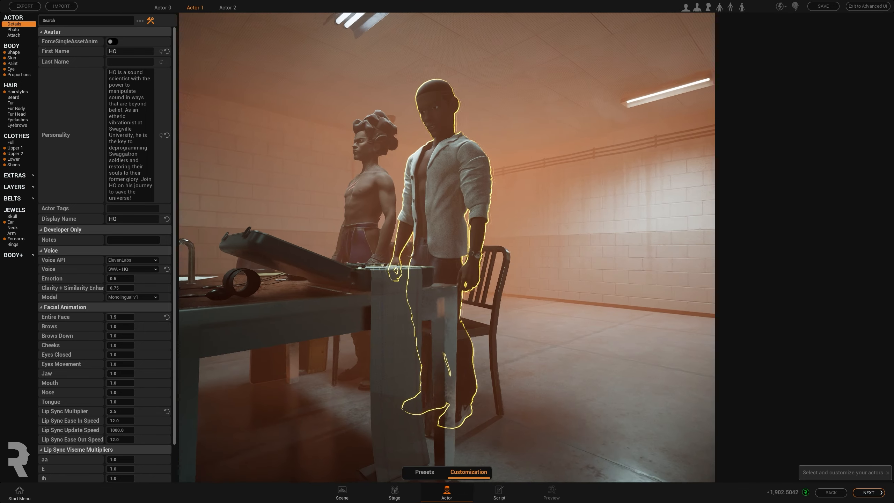
- Remove the phrase about sharing favorite jokes and puns from the script prompt, ending it at "decide what to do with him."
{"action": "left_click", "coordinate": [498, 492]}
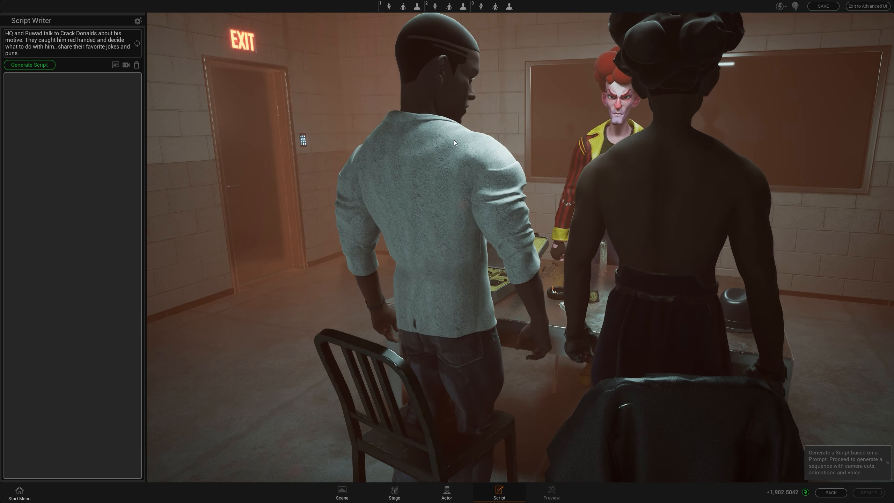
{"action": "key", "text": "shift+Down"}
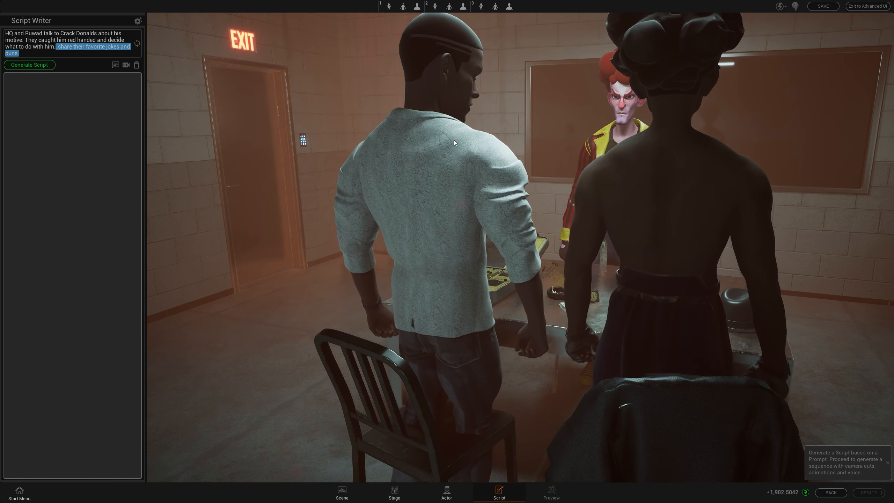
{"action": "key", "text": "BackSpace"}
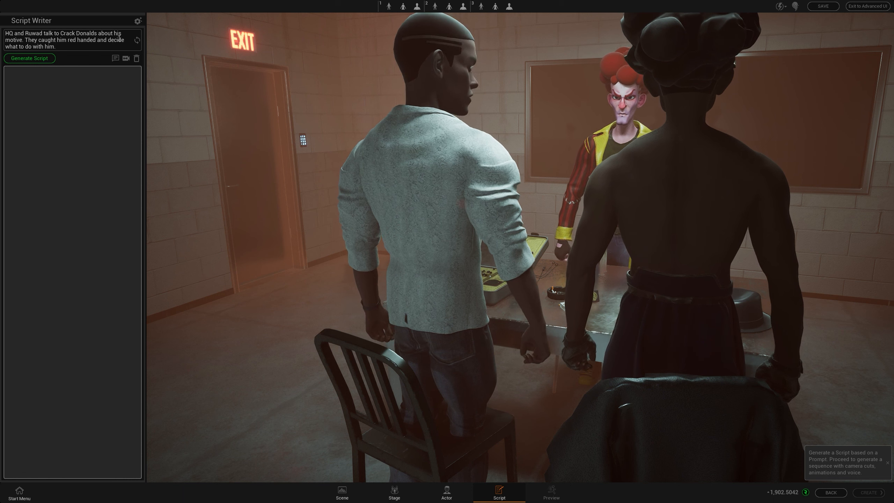
- Set the script's maximum line count to 25 and generate the script from the prompt
{"action": "left_click", "coordinate": [138, 21]}
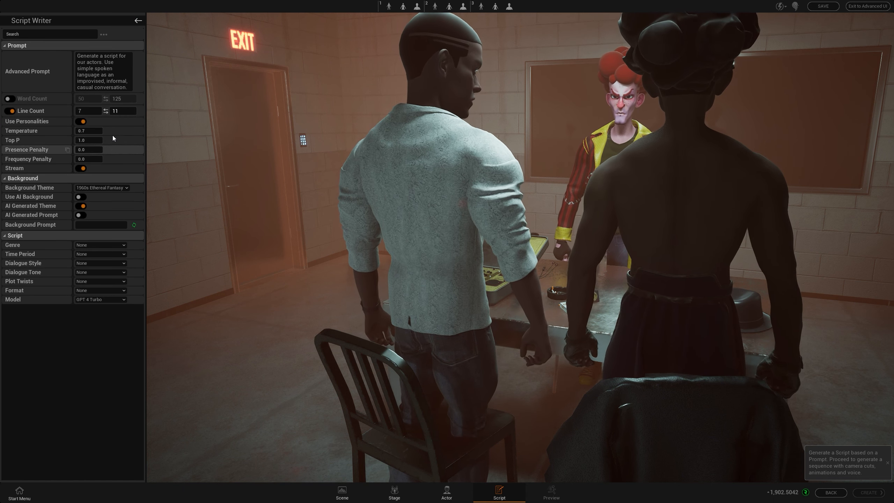
{"action": "left_click_drag", "start_coordinate": [124, 110], "coordinate": [131, 110]}
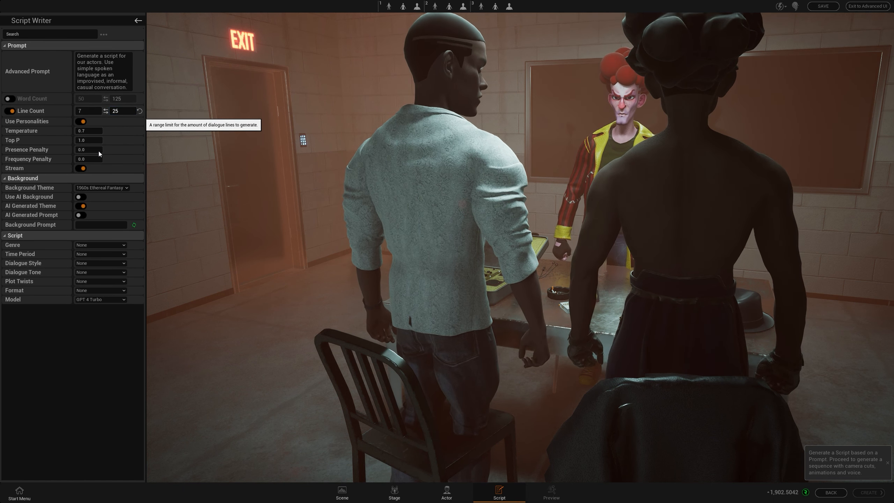
{"action": "left_click", "coordinate": [139, 21]}
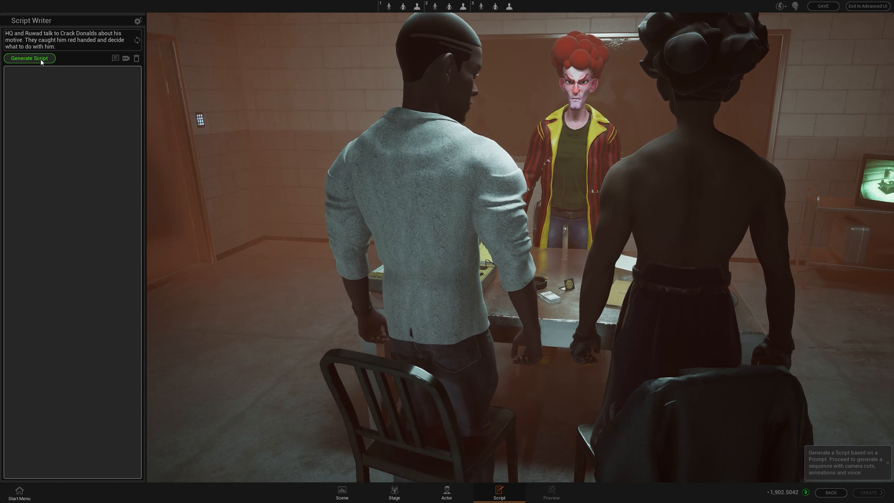
{"action": "left_click", "coordinate": [40, 60]}
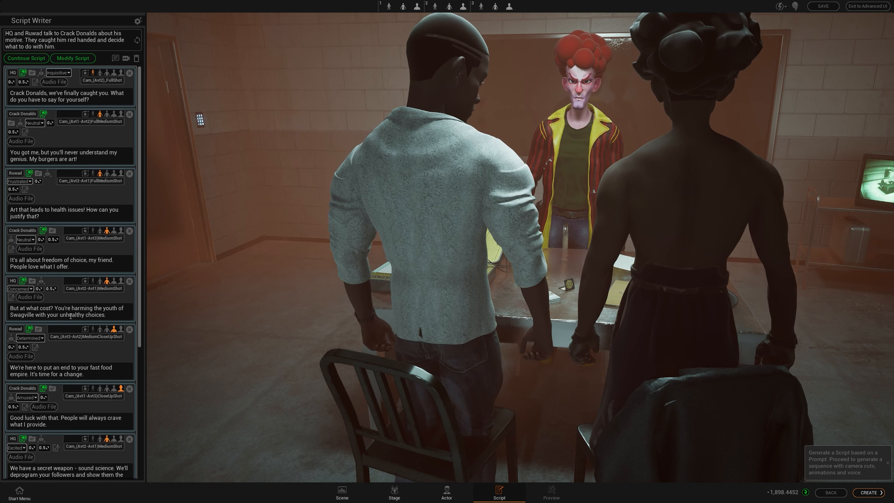
- Read through the generated dialogue lines to the end and create the animated sequence from the script
{"action": "scroll", "coordinate": [56, 288], "scroll_direction": "down", "scroll_amount": 1}
{"action": "scroll", "coordinate": [46, 292], "scroll_direction": "down", "scroll_amount": 3}
{"action": "scroll", "coordinate": [46, 292], "scroll_direction": "down", "scroll_amount": 4}
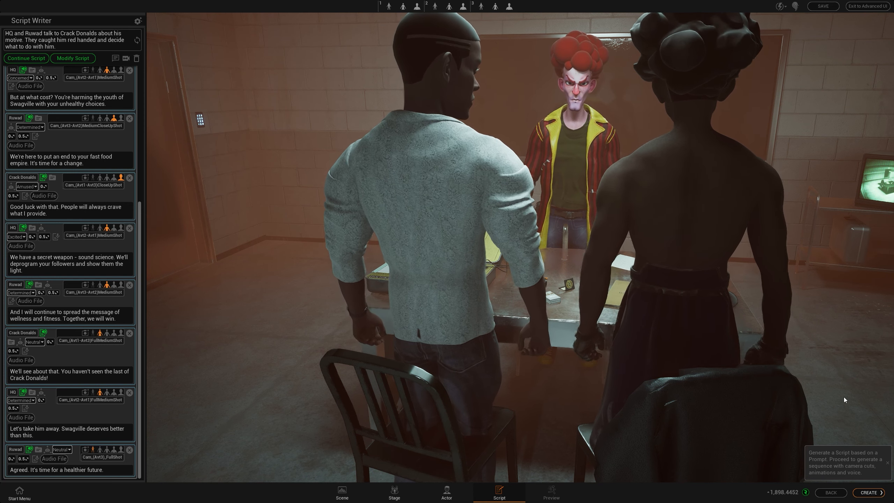
{"action": "left_click", "coordinate": [861, 495]}
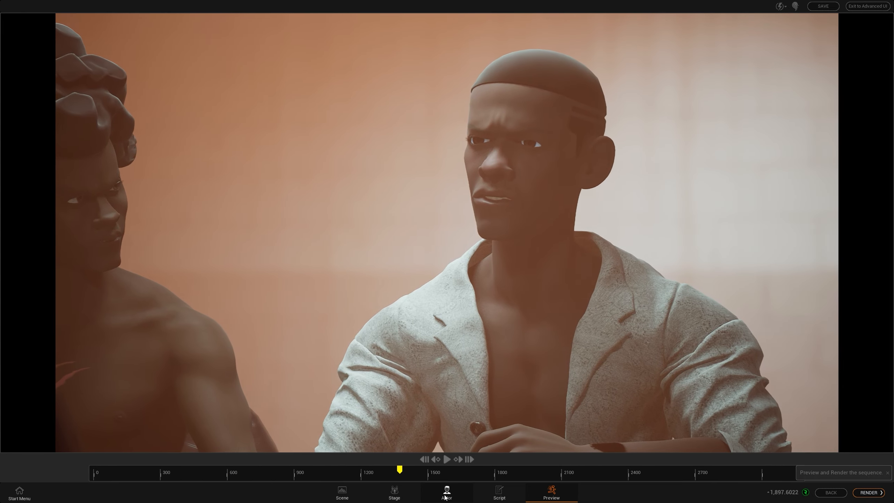
- Change the ElevenLabs voice of the actor Crack Donalds to Michael
{"action": "left_click", "coordinate": [446, 492]}
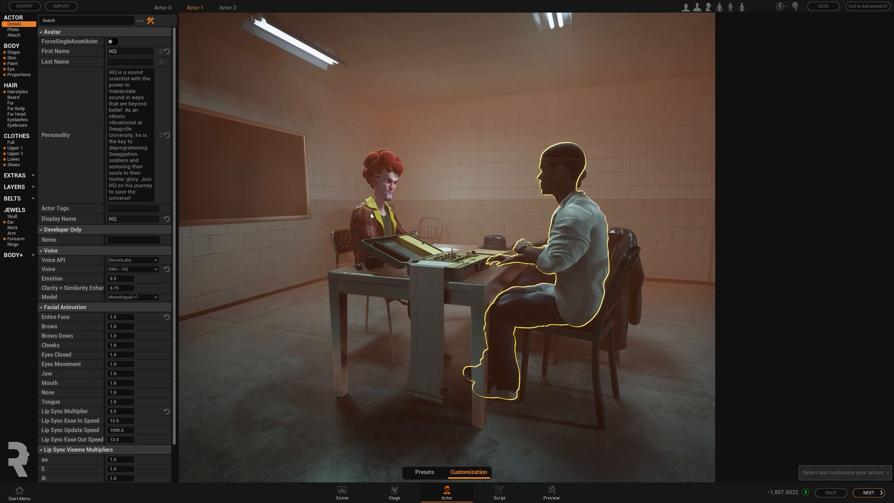
{"action": "left_click", "coordinate": [371, 213]}
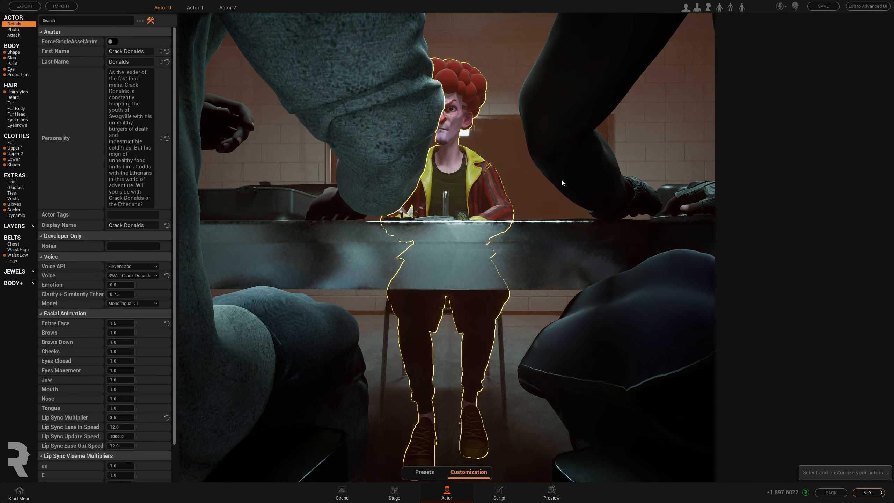
{"action": "left_click", "coordinate": [140, 275]}
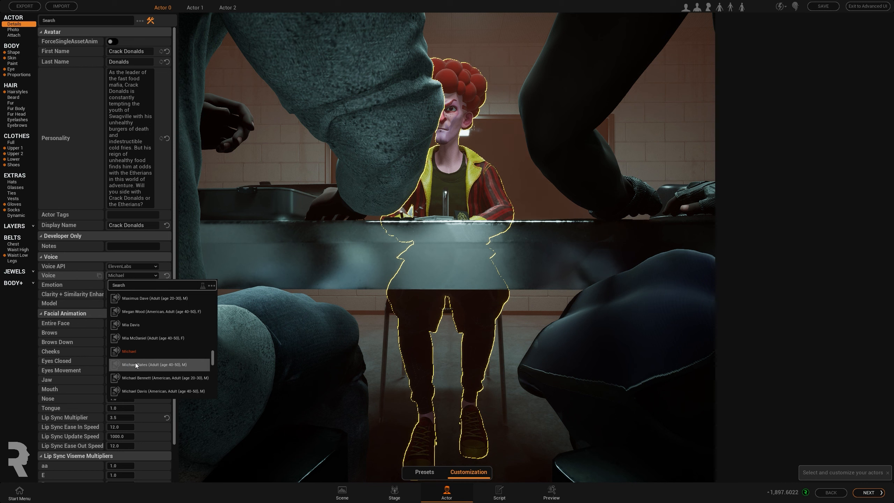
{"action": "left_click", "coordinate": [445, 361]}
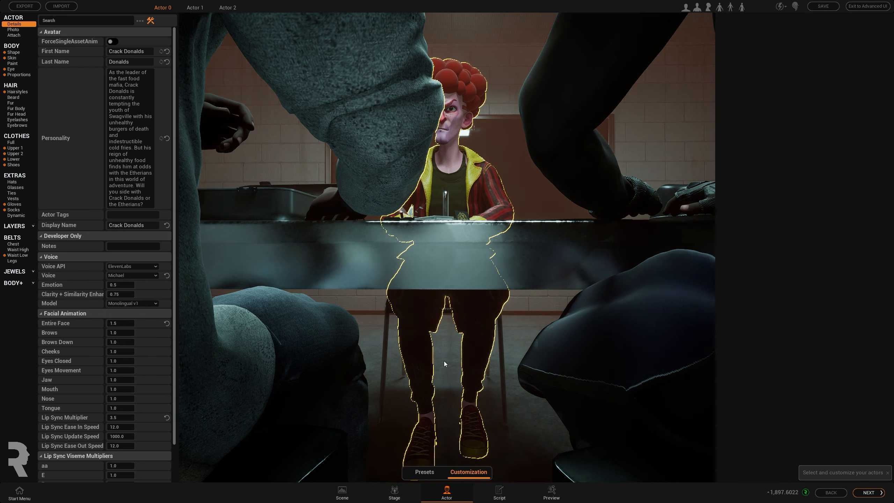
{"action": "scroll", "coordinate": [439, 285], "scroll_direction": "down", "scroll_amount": 4}
{"action": "left_click_drag", "start_coordinate": [465, 393], "coordinate": [416, 347]}
{"action": "scroll", "coordinate": [416, 347], "scroll_direction": "down", "scroll_amount": 2}
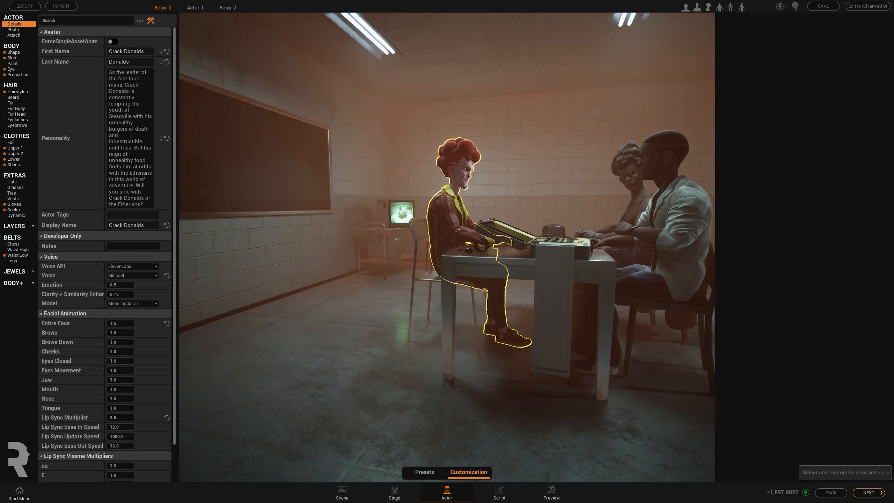
{"action": "left_click_drag", "start_coordinate": [500, 359], "coordinate": [600, 359]}
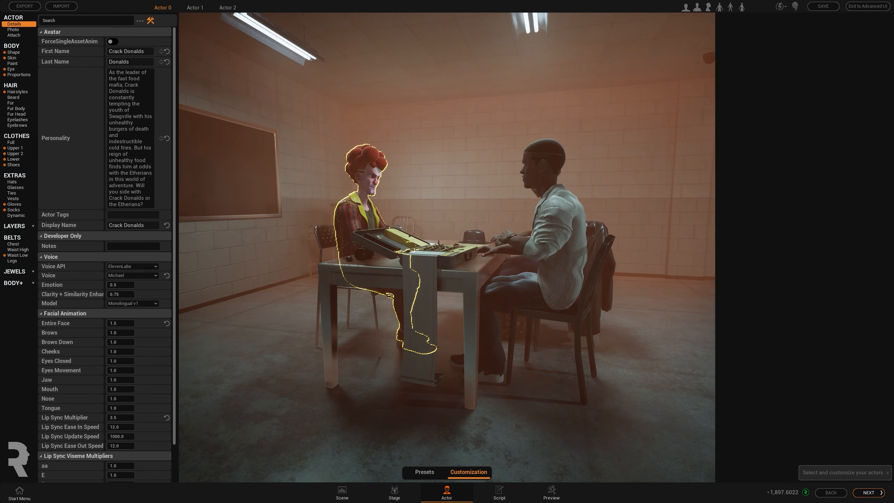
- Return to the existing script, create the animated sequence again and play back its opening shots
{"action": "left_click", "coordinate": [500, 492]}
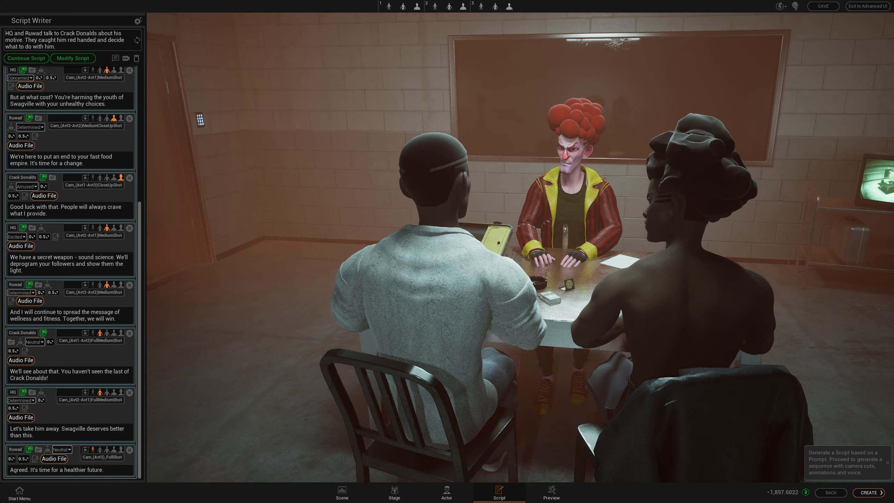
{"action": "left_click", "coordinate": [867, 493]}
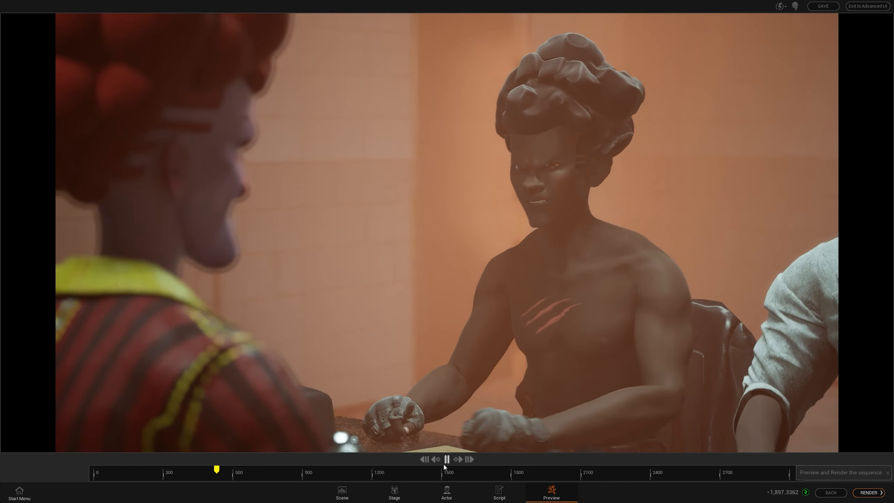
{"action": "left_click", "coordinate": [445, 459]}
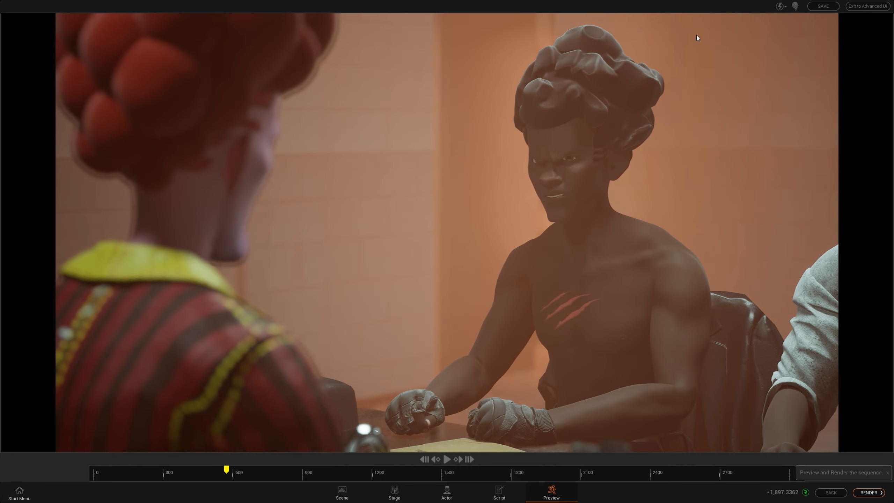
- Exit Easy Story Mode to the advanced interface and add the M7 Dramatic Warm light rig preset to the interrogation room
{"action": "left_click", "coordinate": [866, 7]}
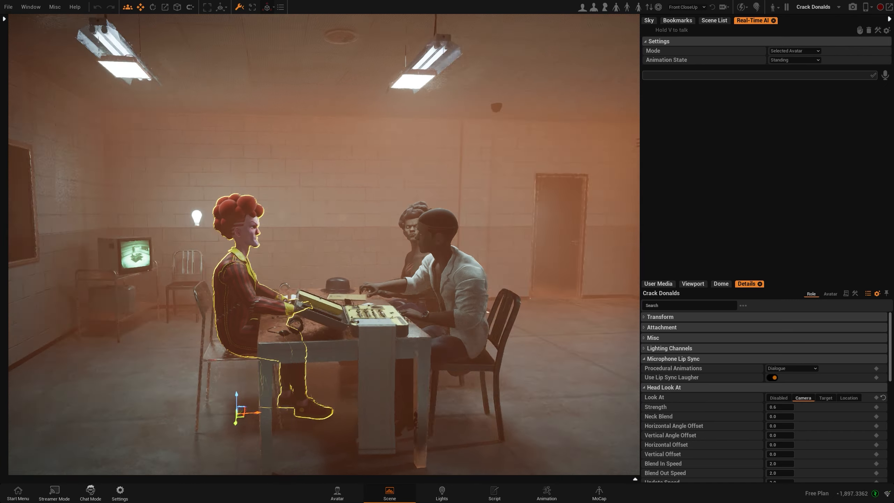
{"action": "left_click_drag", "start_coordinate": [501, 292], "coordinate": [468, 292], "text": "alt"}
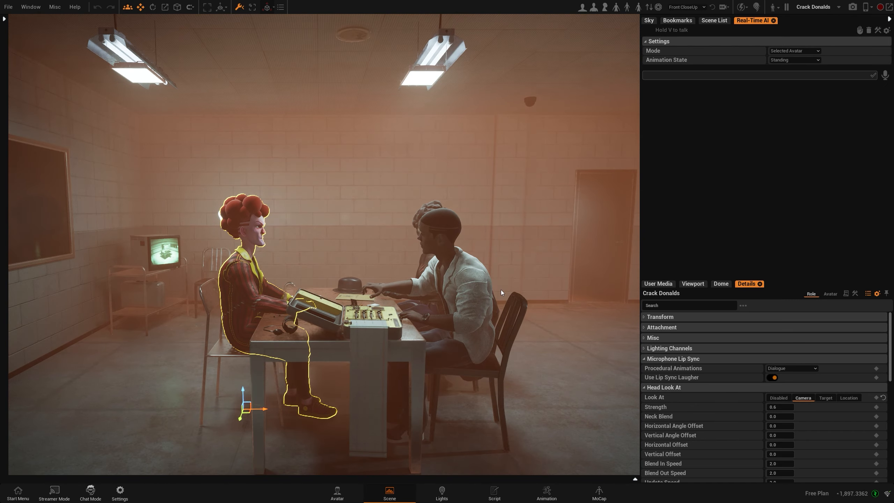
{"action": "left_click", "coordinate": [440, 497]}
{"action": "left_click_drag", "start_coordinate": [485, 417], "coordinate": [505, 417], "text": "alt"}
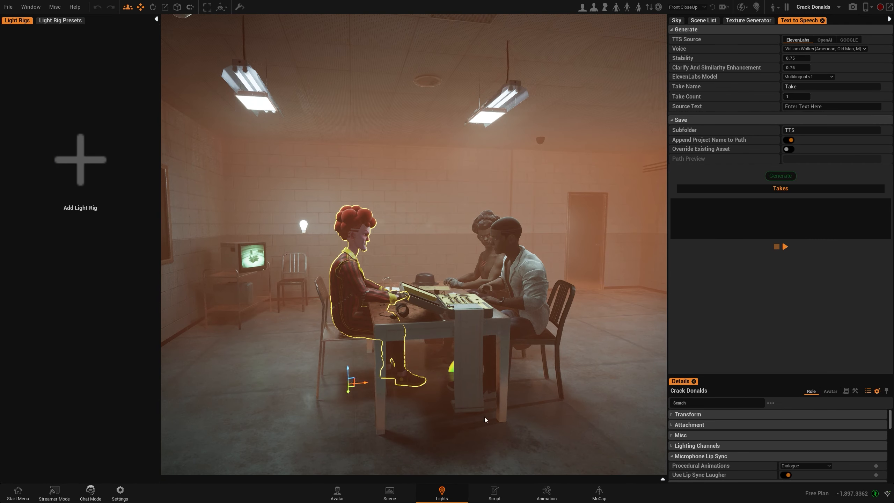
{"action": "left_click", "coordinate": [70, 21]}
{"action": "left_click", "coordinate": [124, 87]}
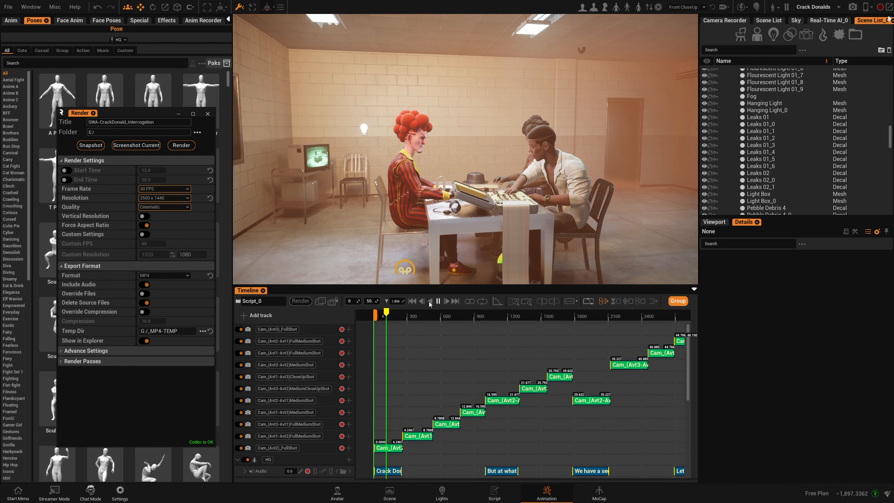
- Play the Script_0 timeline from the start through its shot cameras and scrub back to Crack Donalds' first shot at 7.5
{"action": "left_click", "coordinate": [332, 301]}
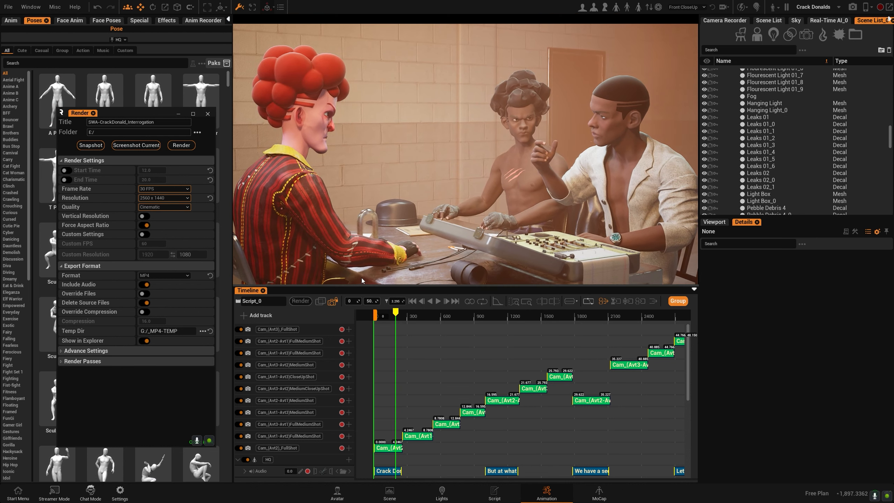
{"action": "left_click", "coordinate": [412, 301]}
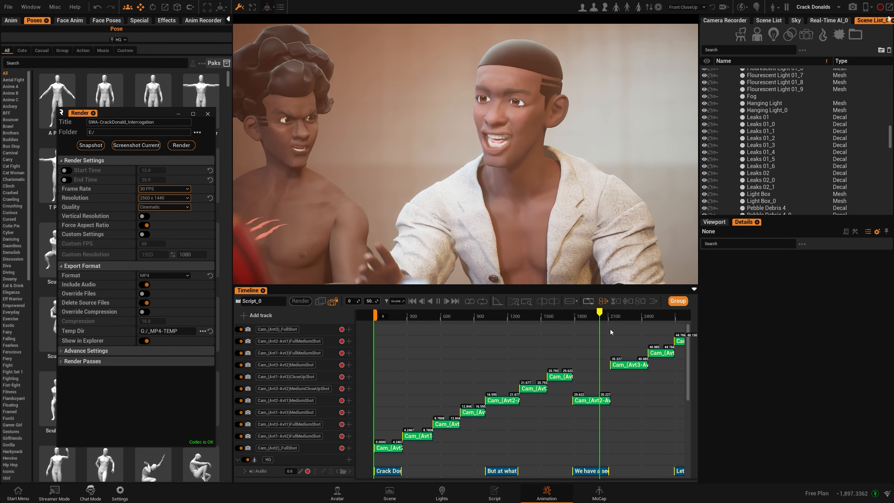
{"action": "left_click_drag", "start_coordinate": [607, 314], "coordinate": [426, 324]}
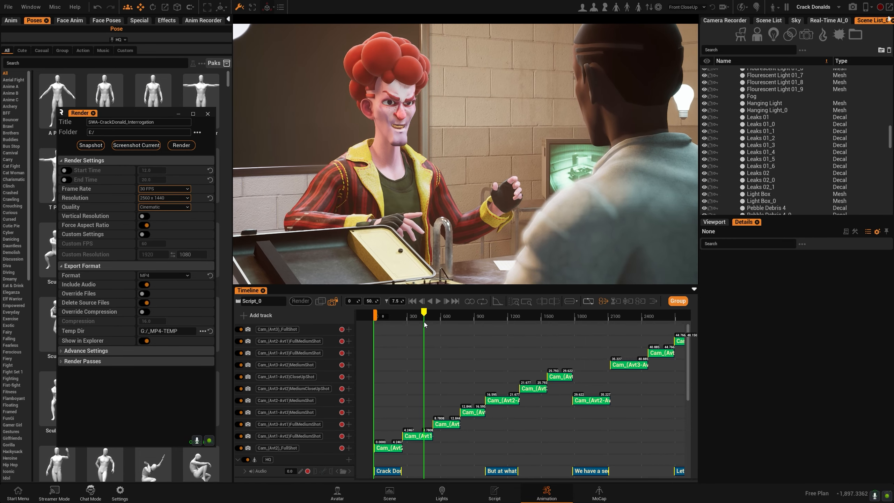
- Set the Lip Sync Multiplier of Crack Donalds to 2.5 in the avatar's facial animation details
{"action": "left_click", "coordinate": [385, 130]}
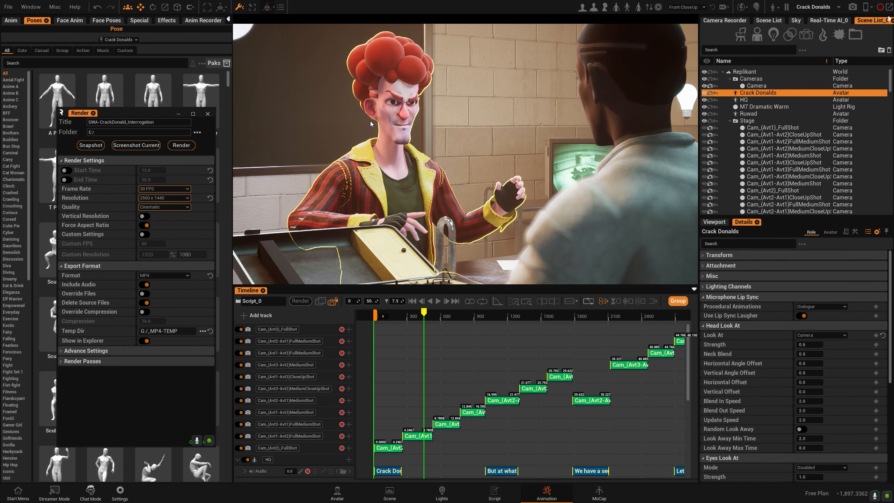
{"action": "left_click", "coordinate": [337, 491]}
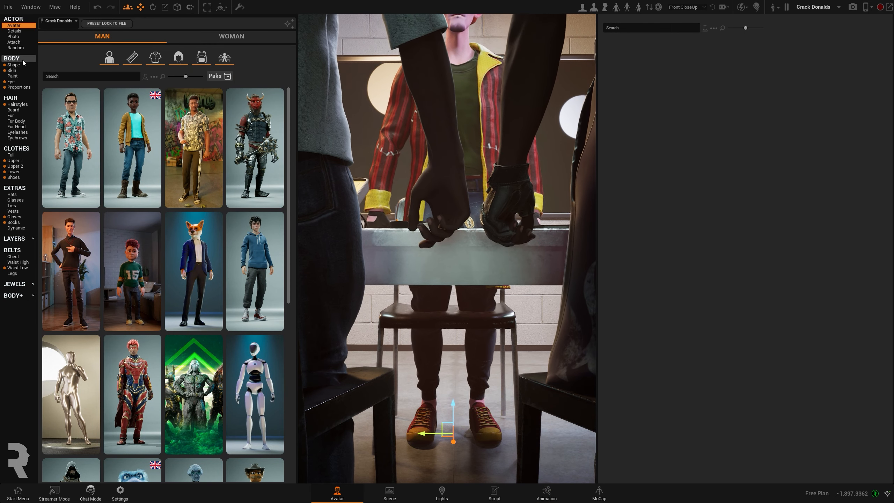
{"action": "left_click", "coordinate": [20, 31]}
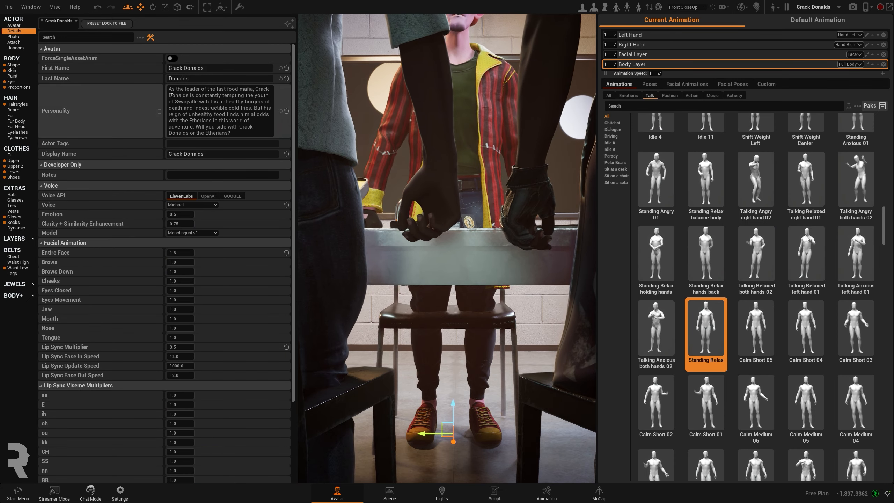
{"action": "left_click_drag", "start_coordinate": [178, 88], "coordinate": [243, 134]}
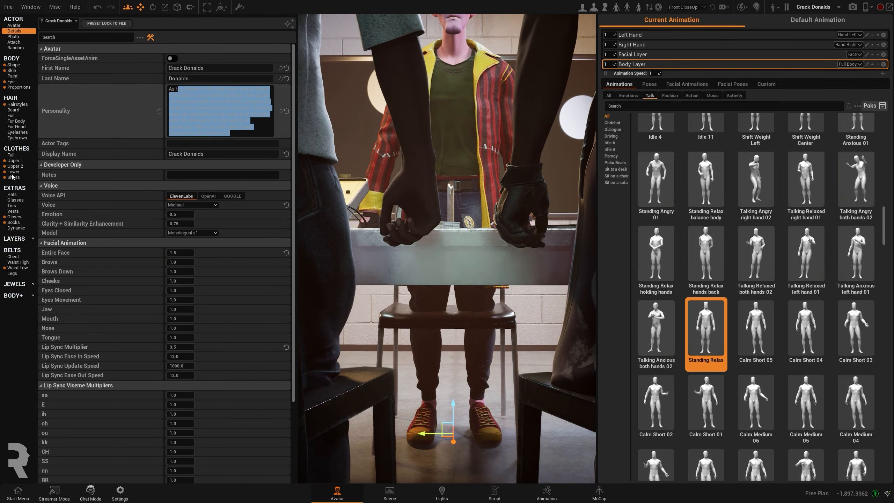
{"action": "left_click", "coordinate": [178, 347]}
{"action": "type", "text": "2"}
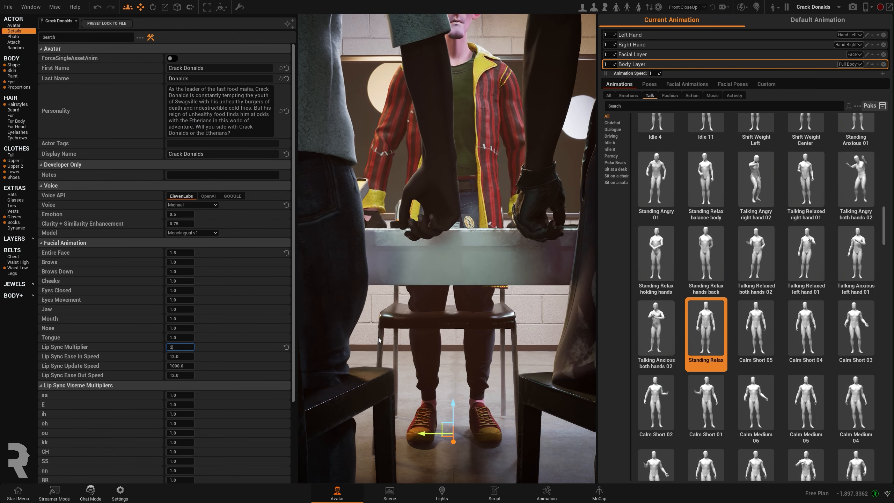
{"action": "type", "text": ".5"}
{"action": "key", "text": "Return"}
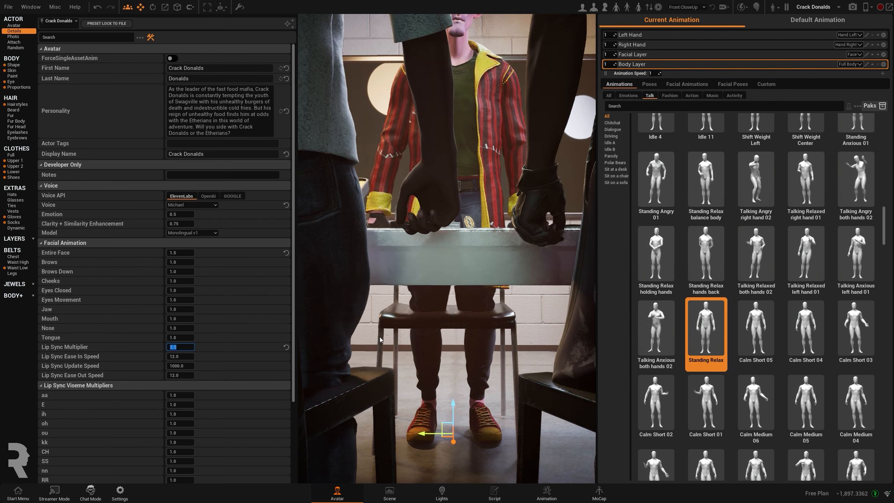
{"action": "scroll", "coordinate": [512, 119], "scroll_direction": "down", "scroll_amount": 3}
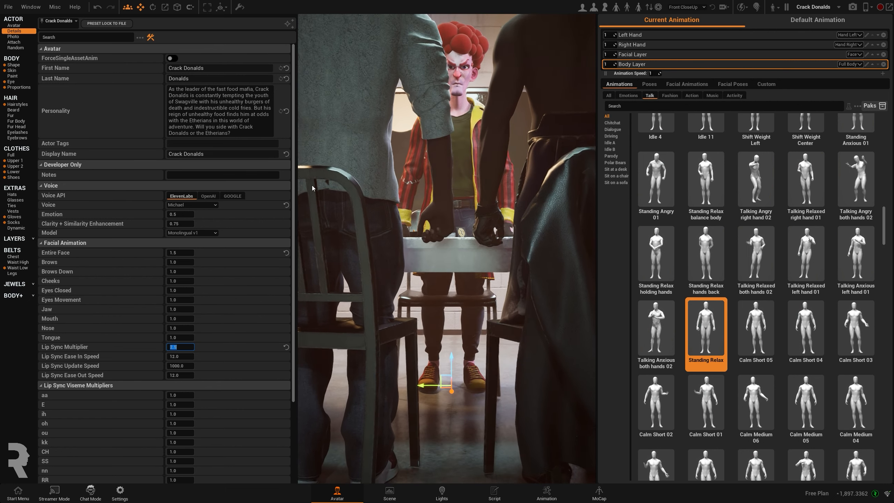
- Adjust HQ's Lip Sync Multiplier and set Ruwad's Lip Sync Multiplier to 2
{"action": "left_click", "coordinate": [341, 77]}
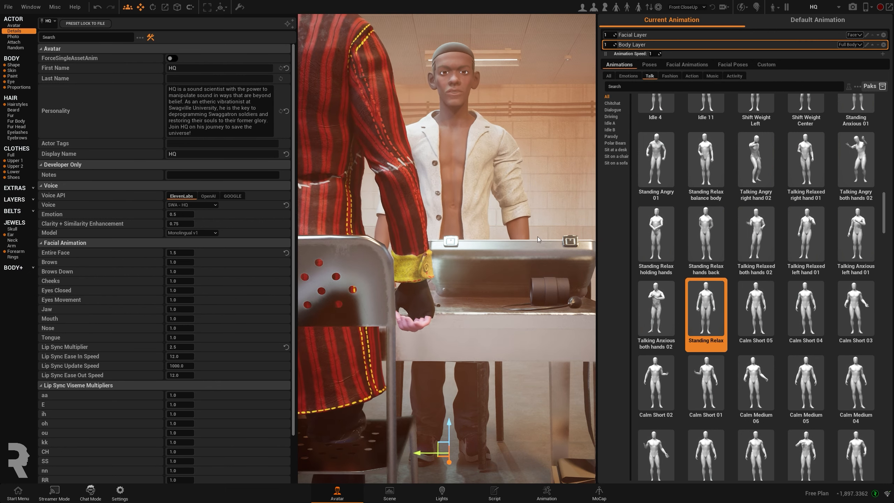
{"action": "scroll", "coordinate": [537, 239], "scroll_direction": "down", "scroll_amount": 2}
{"action": "left_click_drag", "start_coordinate": [537, 239], "coordinate": [330, 264]}
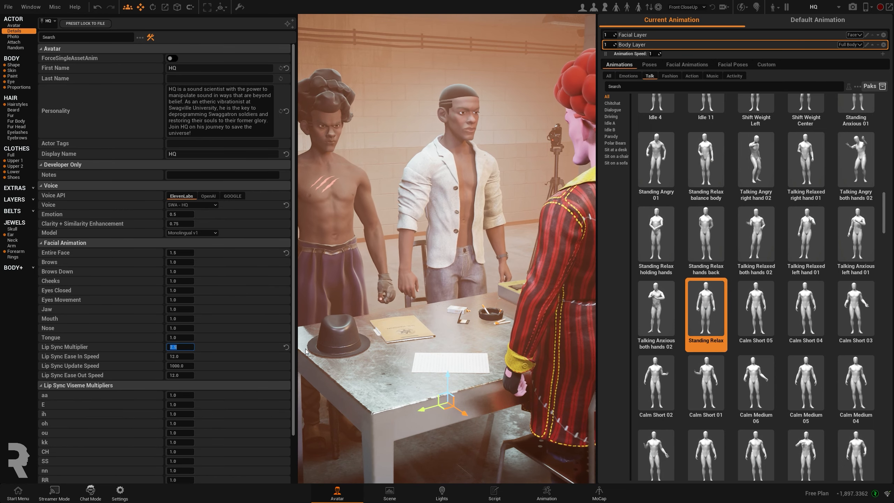
{"action": "left_click", "coordinate": [330, 192]}
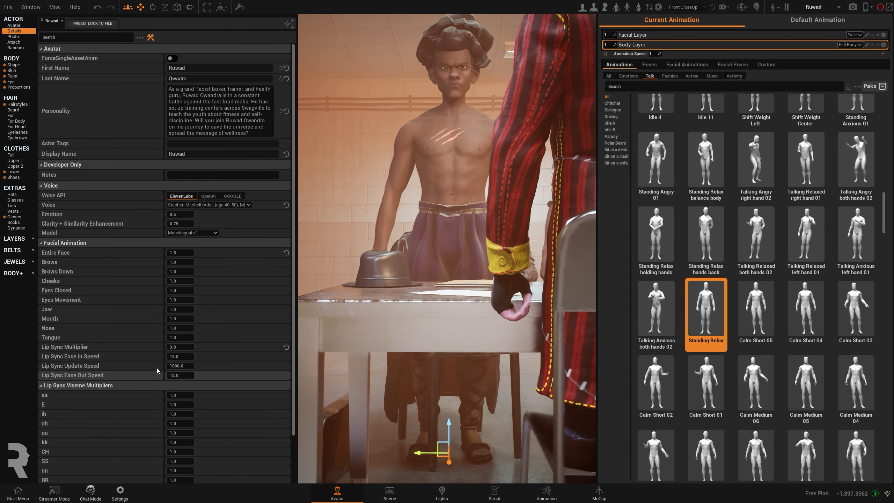
{"action": "type", "text": "2"}
{"action": "key", "text": "Return"}
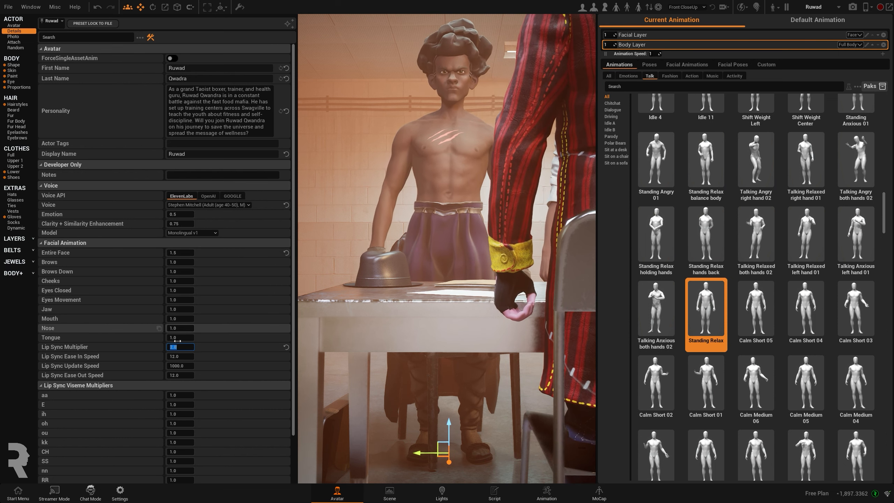
- Play the animation timeline from the start to check the avatars' lip sync, pausing on HQ's "But at what cost" line
{"action": "left_click", "coordinate": [547, 493]}
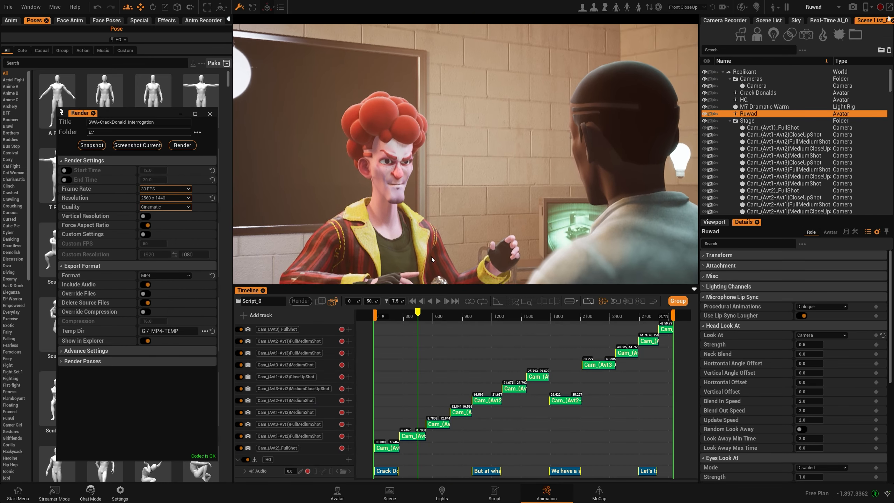
{"action": "left_click", "coordinate": [427, 300]}
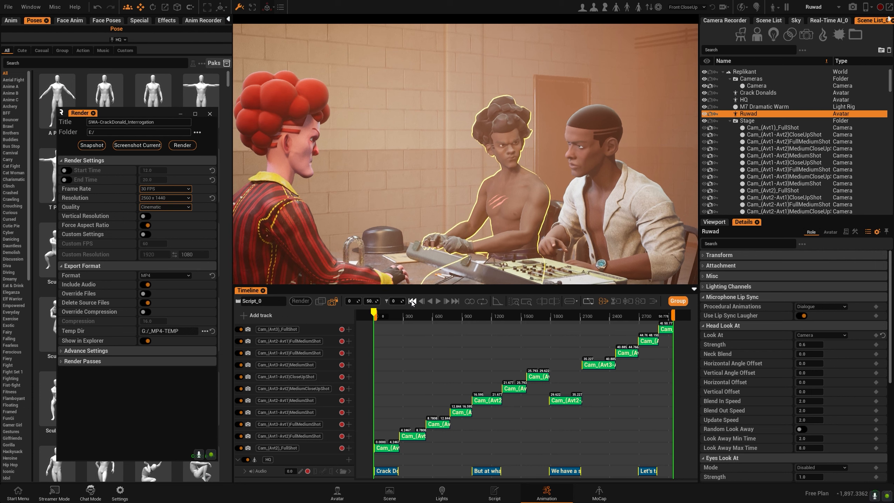
{"action": "left_click", "coordinate": [438, 301]}
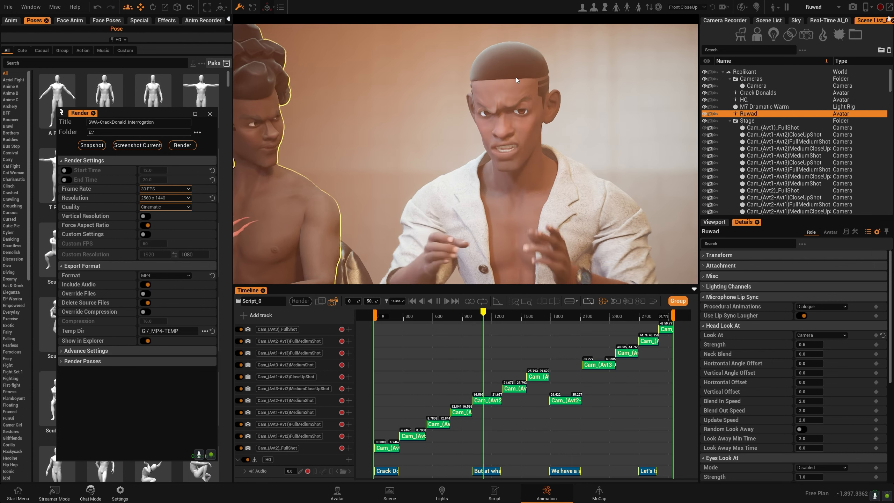
{"action": "left_click", "coordinate": [440, 301]}
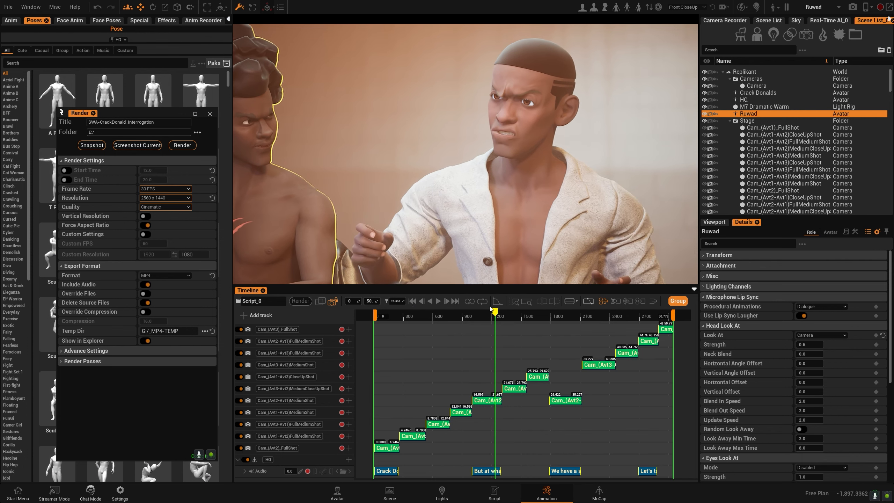
- Leave the shot camera view and examine HQ's facial expression up close from several angles
{"action": "left_click", "coordinate": [332, 301]}
{"action": "scroll", "coordinate": [432, 154], "scroll_direction": "down", "scroll_amount": 2}
{"action": "scroll", "coordinate": [432, 154], "scroll_direction": "up", "scroll_amount": 4}
{"action": "scroll", "coordinate": [441, 158], "scroll_direction": "up", "scroll_amount": 4}
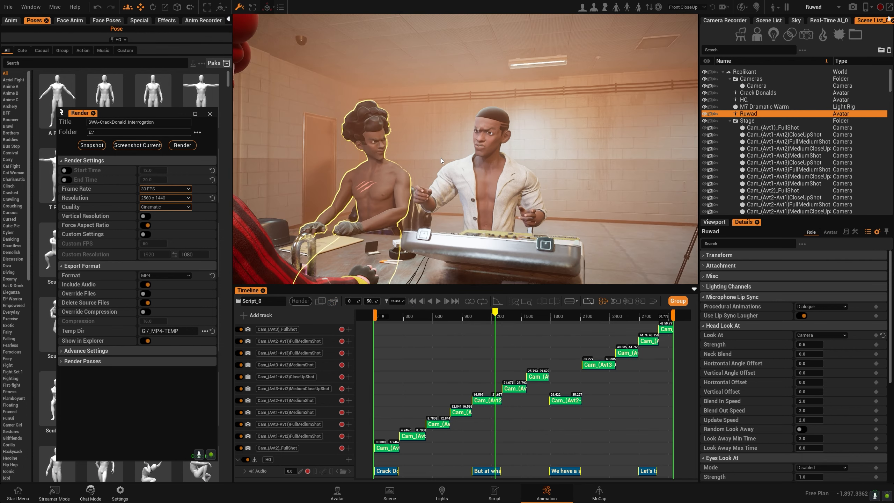
{"action": "right_click_drag", "start_coordinate": [441, 158], "coordinate": [457, 152]}
{"action": "scroll", "coordinate": [531, 132], "scroll_direction": "up", "scroll_amount": 2}
{"action": "right_click_drag", "start_coordinate": [531, 132], "coordinate": [585, 121]}
{"action": "scroll", "coordinate": [445, 147], "scroll_direction": "up", "scroll_amount": 3}
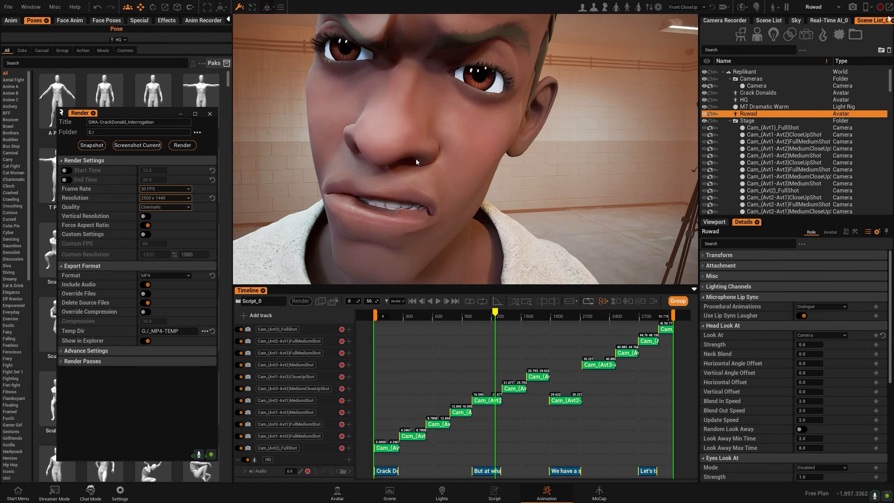
{"action": "scroll", "coordinate": [416, 159], "scroll_direction": "down", "scroll_amount": 3}
{"action": "mouse_move", "coordinate": [416, 159]}
{"action": "right_mouse_down"}
{"action": "mouse_move", "coordinate": [489, 158]}
{"action": "mouse_move", "coordinate": [408, 158]}
{"action": "right_mouse_up"}
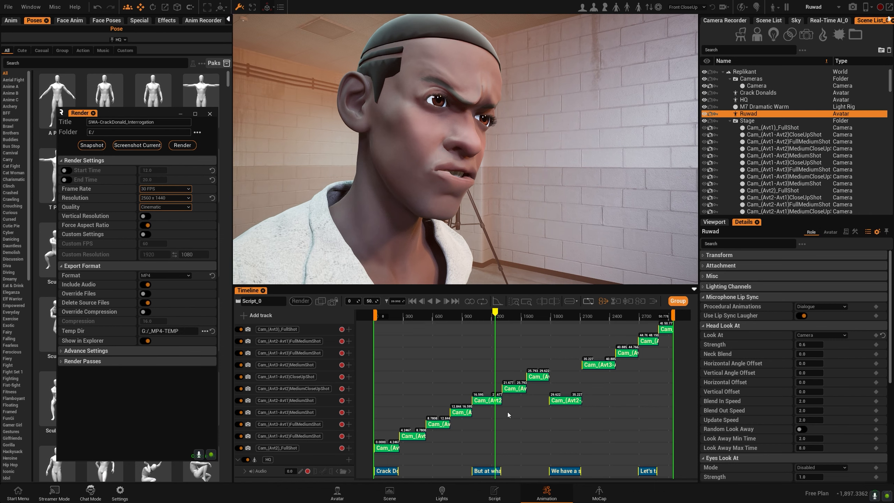
- Open the Avatar Editor on HQ's details and set the Entire Face facial animation value to 1.0
{"action": "left_click", "coordinate": [8, 6]}
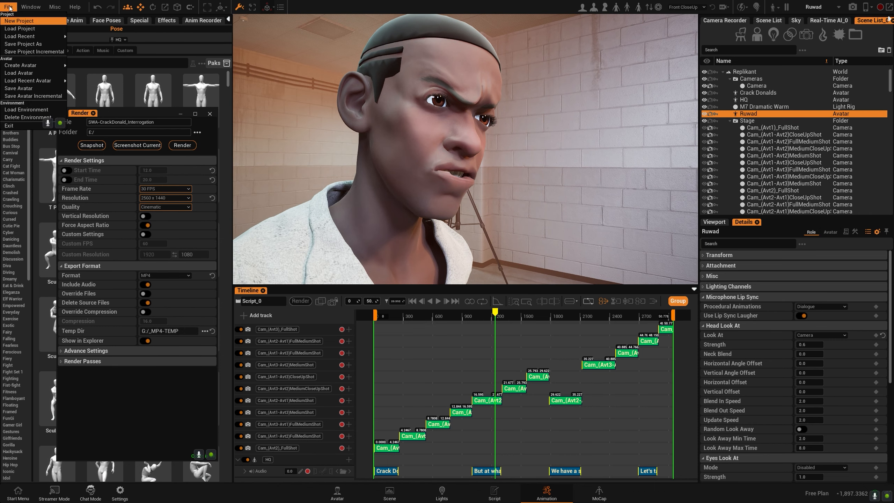
{"action": "left_click", "coordinate": [31, 6]}
{"action": "mouse_move", "coordinate": [38, 31]}
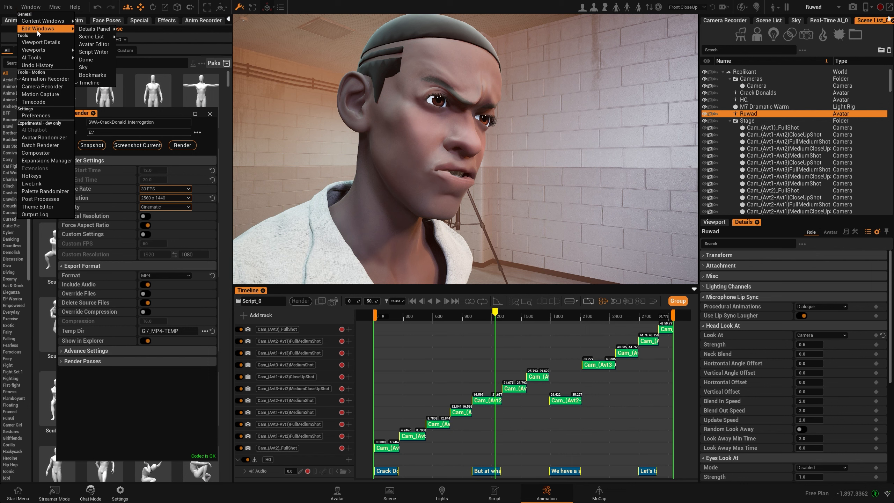
{"action": "left_click", "coordinate": [99, 44]}
{"action": "left_click_drag", "start_coordinate": [72, 14], "coordinate": [610, 160]}
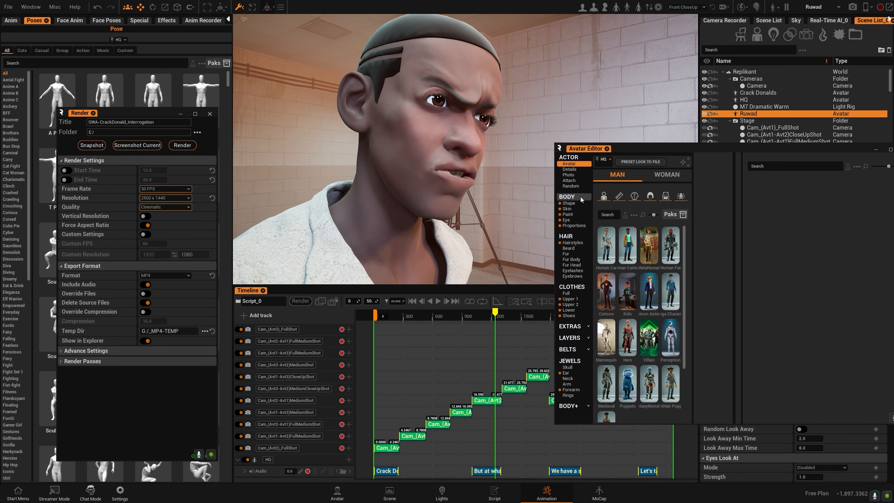
{"action": "left_click", "coordinate": [574, 170]}
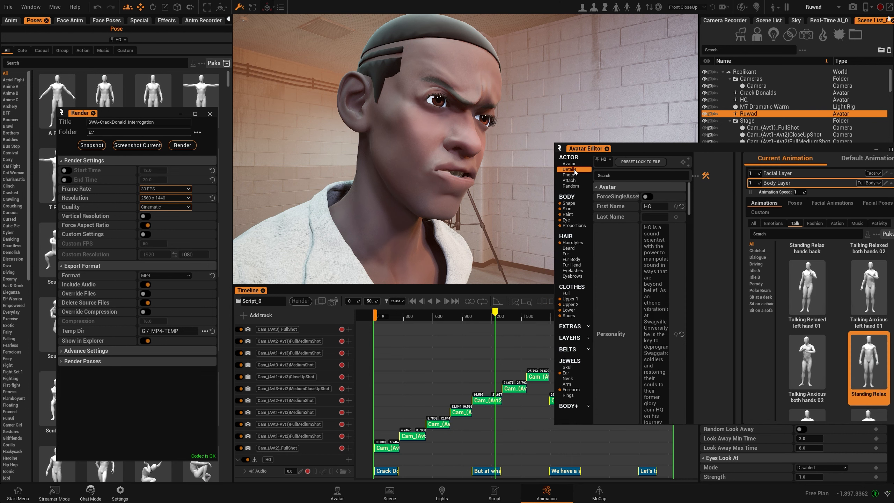
{"action": "scroll", "coordinate": [629, 294], "scroll_direction": "down", "scroll_amount": 10}
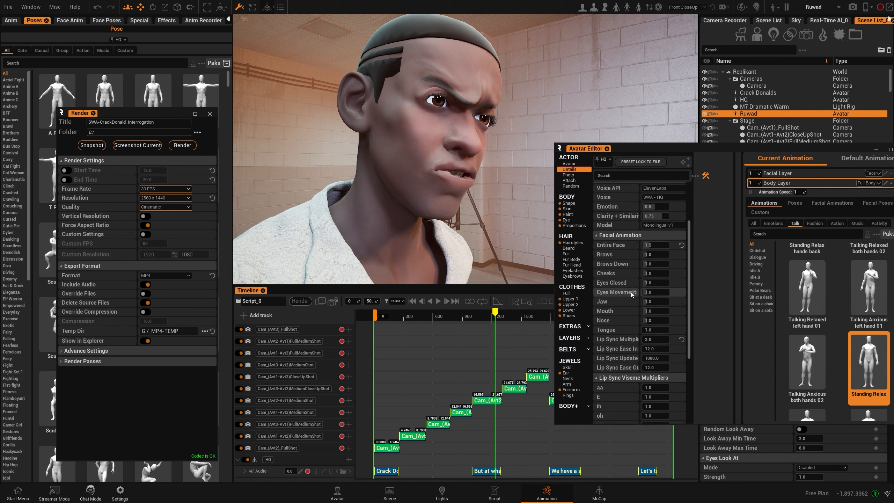
{"action": "mouse_move", "coordinate": [648, 245]}
{"action": "left_mouse_down"}
{"action": "mouse_move", "coordinate": [668, 245]}
{"action": "mouse_move", "coordinate": [646, 246]}
{"action": "left_mouse_up"}
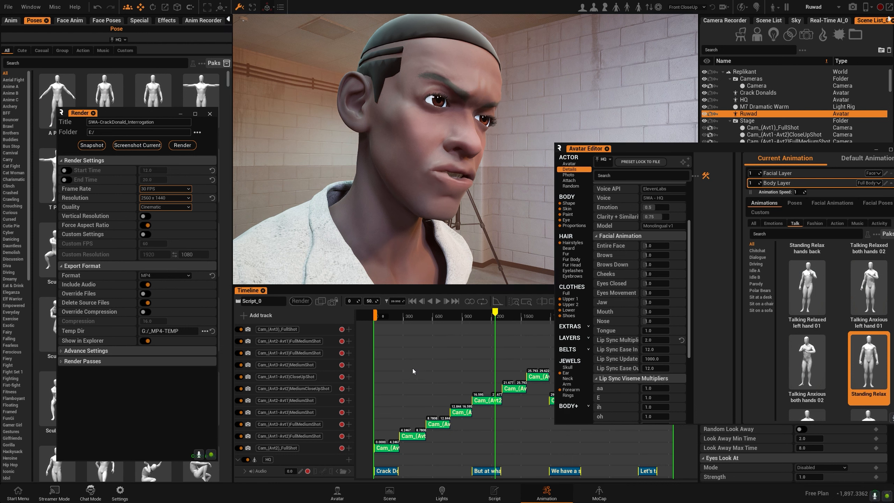
- Switch the Avatar Editor to Ruwad, set his Entire Face facial animation value to 1.2, and put the editor away
{"action": "right_click_drag", "start_coordinate": [413, 213], "coordinate": [434, 196]}
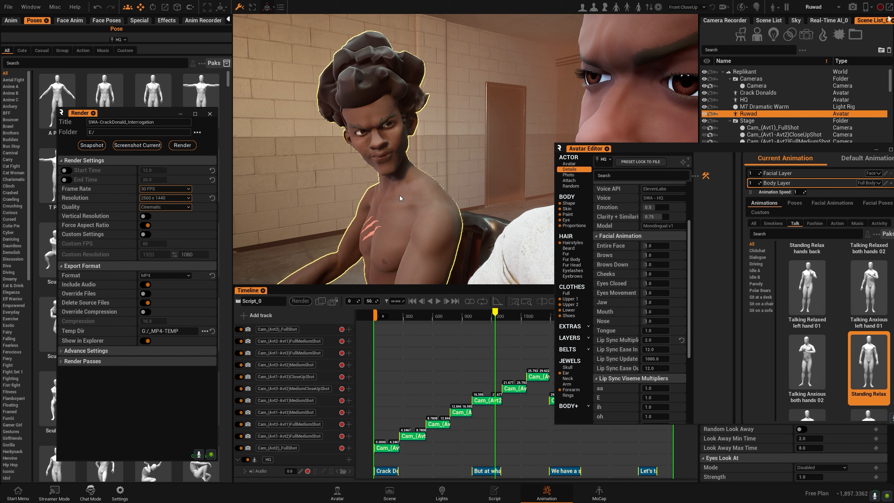
{"action": "key", "text": "f"}
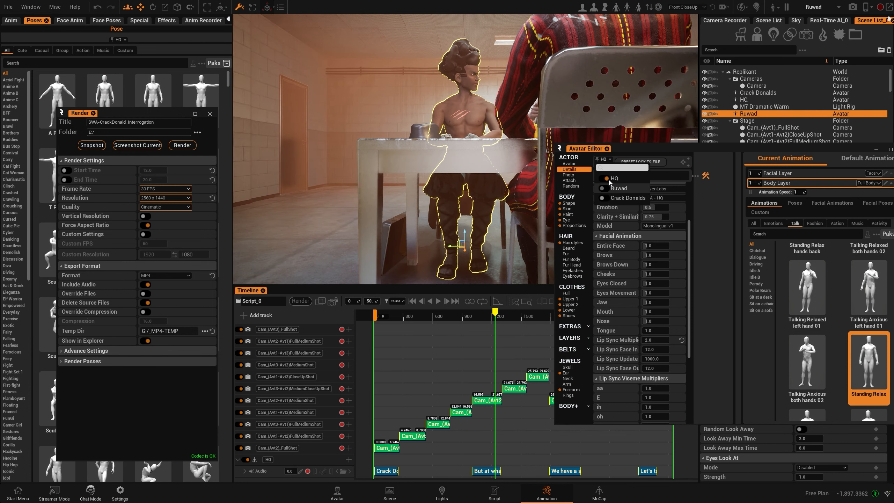
{"action": "left_click", "coordinate": [609, 189]}
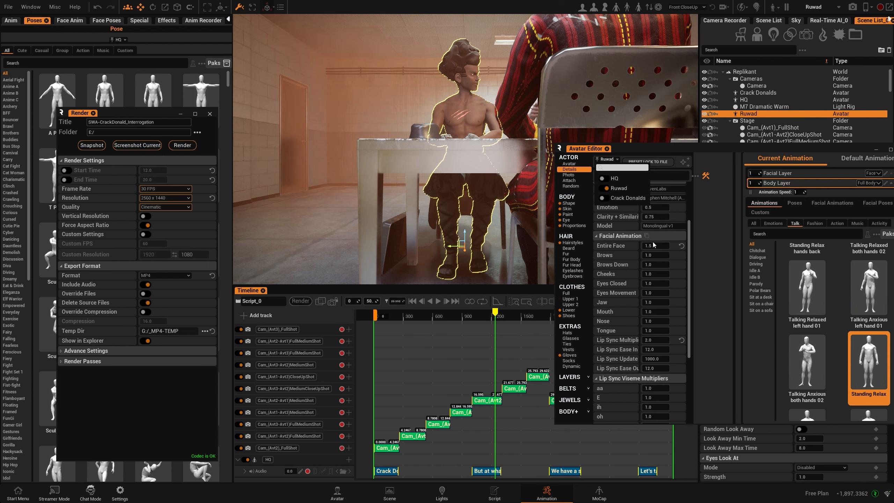
{"action": "left_click", "coordinate": [653, 246]}
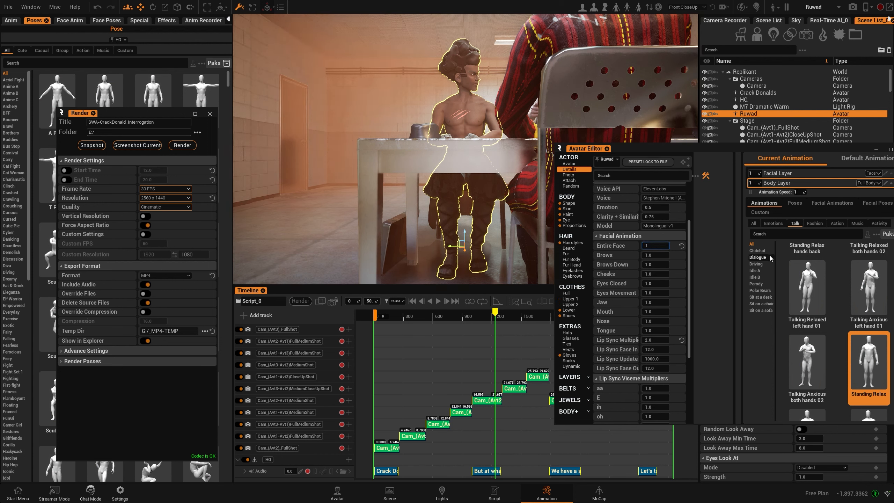
{"action": "left_click_drag", "start_coordinate": [453, 51], "coordinate": [676, 73], "text": "alt"}
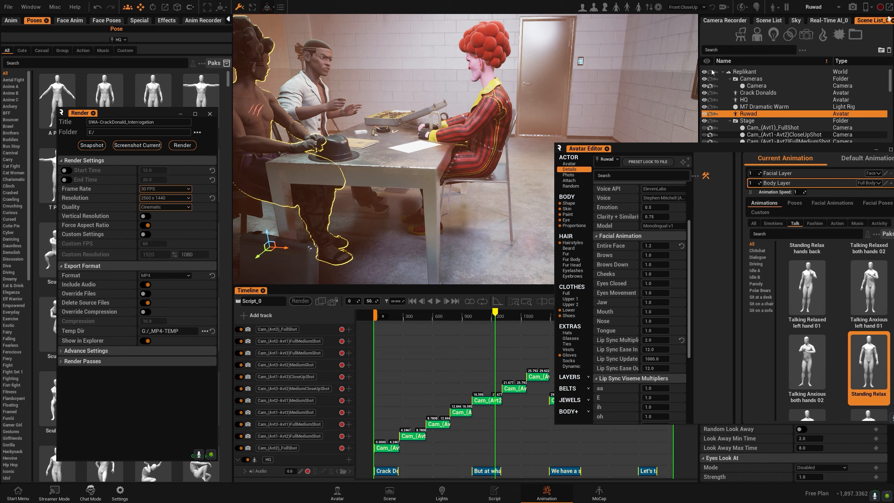
{"action": "left_click_drag", "start_coordinate": [705, 148], "coordinate": [444, 106]}
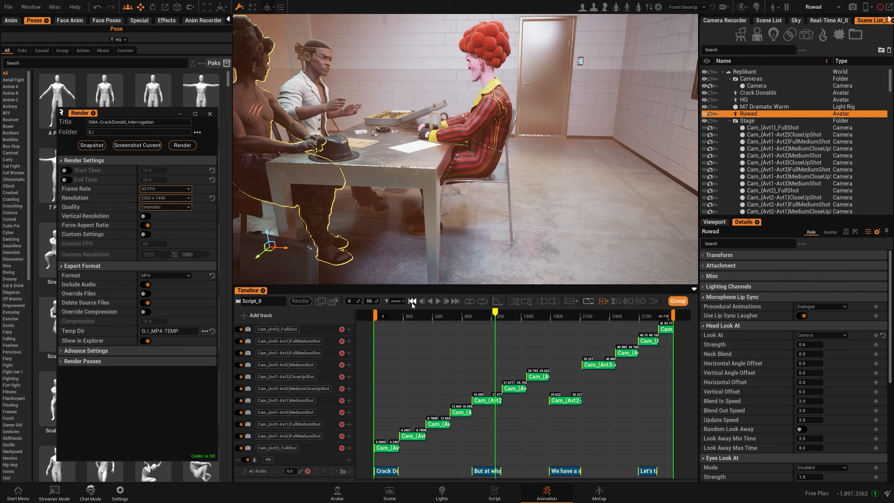
- Play the animation from the start through Ruwad's pointing shot to check the facial expressions and audio levels
{"action": "left_click", "coordinate": [412, 302]}
{"action": "left_click", "coordinate": [438, 301]}
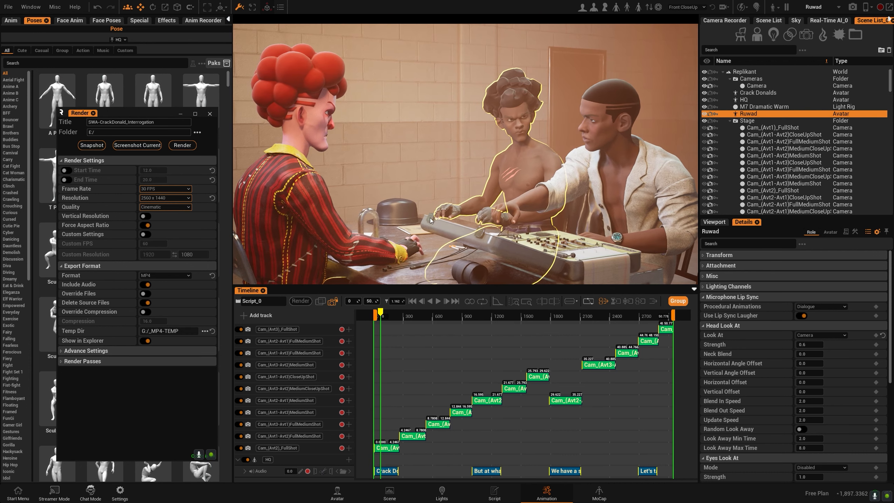
{"action": "left_click", "coordinate": [439, 301]}
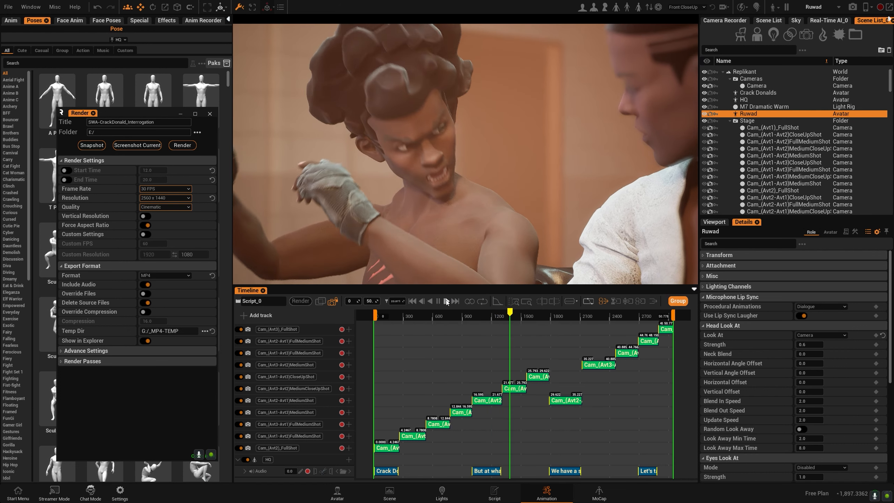
{"action": "key", "text": "space"}
- Expand HQ's audio track and set its Volume to 2 early in the "But at what cost" line
{"action": "scroll", "coordinate": [287, 400], "scroll_direction": "down", "scroll_amount": 5}
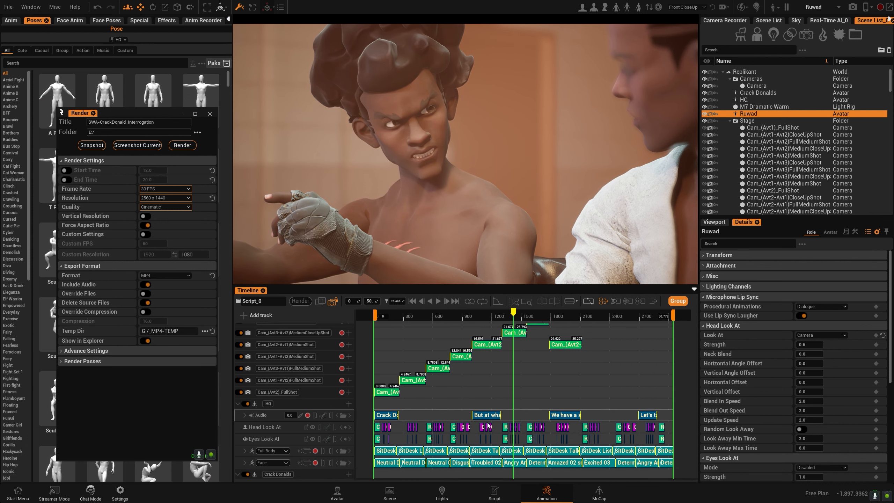
{"action": "left_click", "coordinate": [244, 416]}
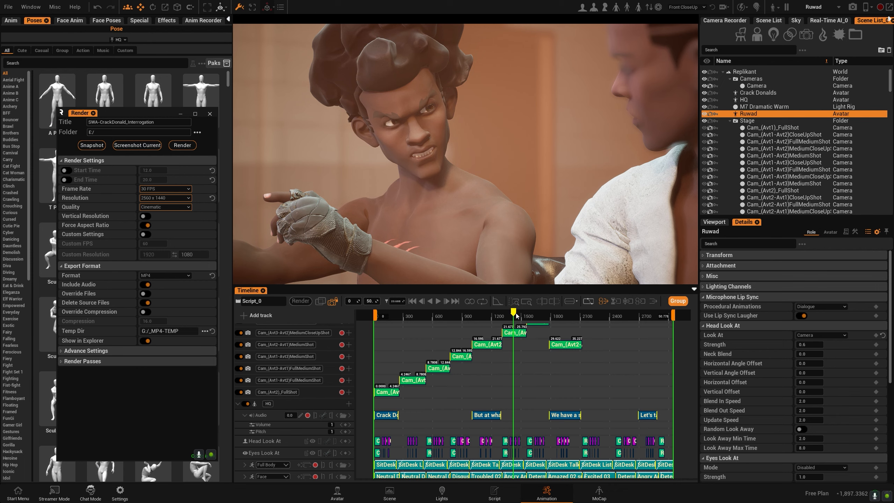
{"action": "left_click", "coordinate": [449, 316]}
{"action": "left_click", "coordinate": [438, 301]}
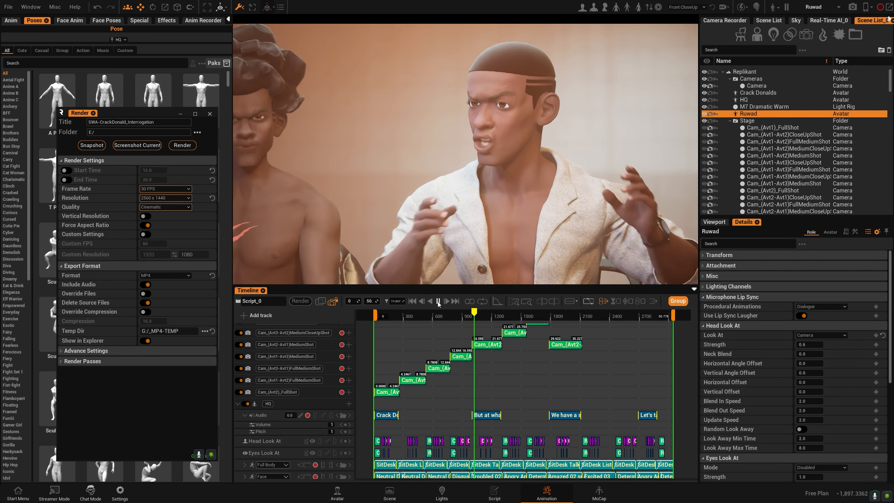
{"action": "left_click", "coordinate": [439, 301]}
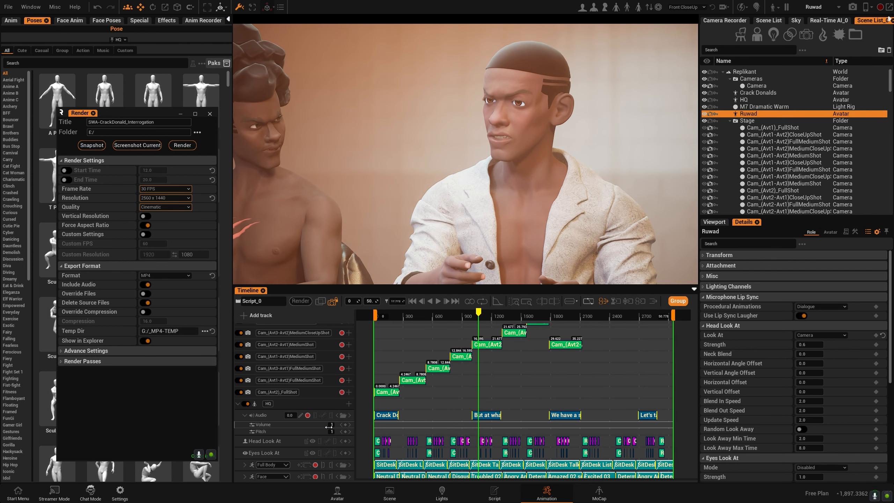
{"action": "type", "text": "2"}
{"action": "key", "text": "Return"}
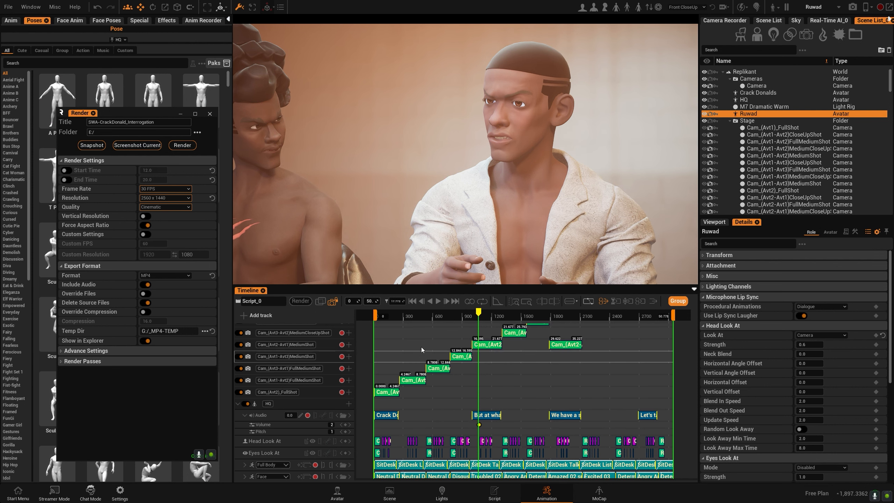
- Replay HQ's "But at what cost" line from just before it to check its loudness
{"action": "left_click_drag", "start_coordinate": [480, 314], "coordinate": [467, 312]}
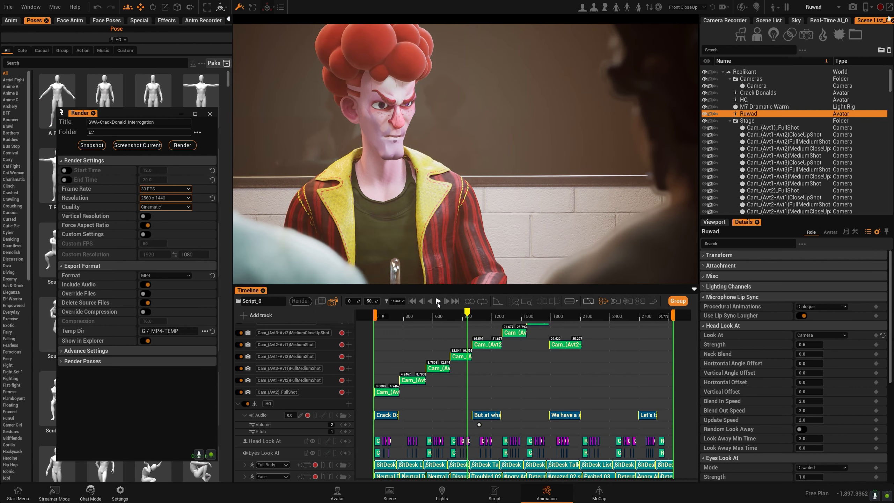
{"action": "left_click", "coordinate": [439, 302]}
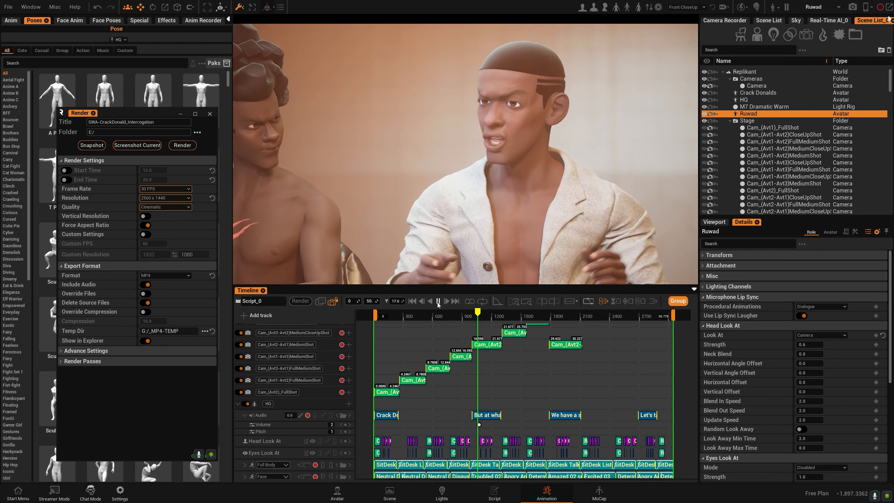
{"action": "left_click", "coordinate": [439, 302]}
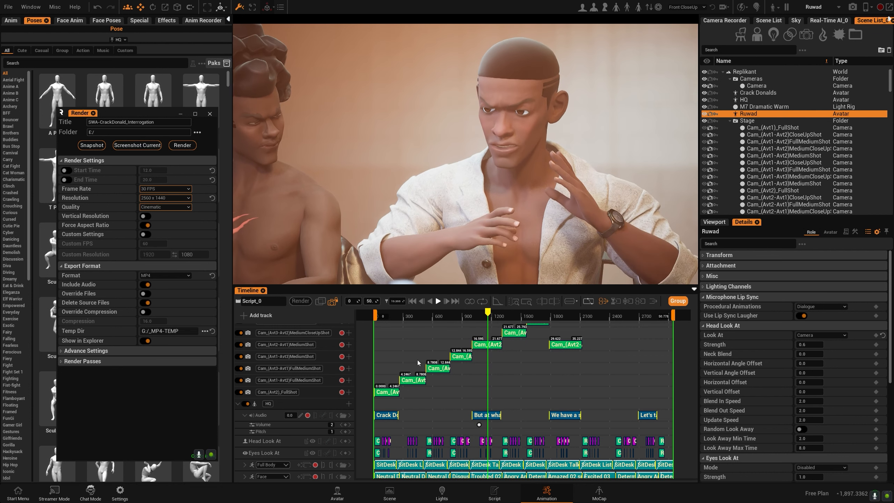
- Set HQ's existing audio Volume keyframe to 3 and replay the scene from before his "But at what cost" line
{"action": "left_click", "coordinate": [341, 424]}
{"action": "left_click_drag", "start_coordinate": [331, 425], "coordinate": [339, 425]}
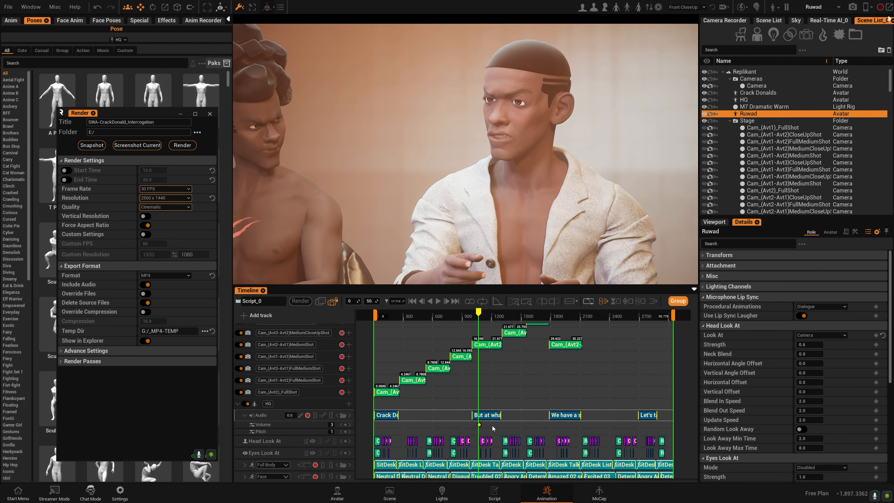
{"action": "left_click_drag", "start_coordinate": [480, 314], "coordinate": [442, 315]}
{"action": "left_click", "coordinate": [439, 301]}
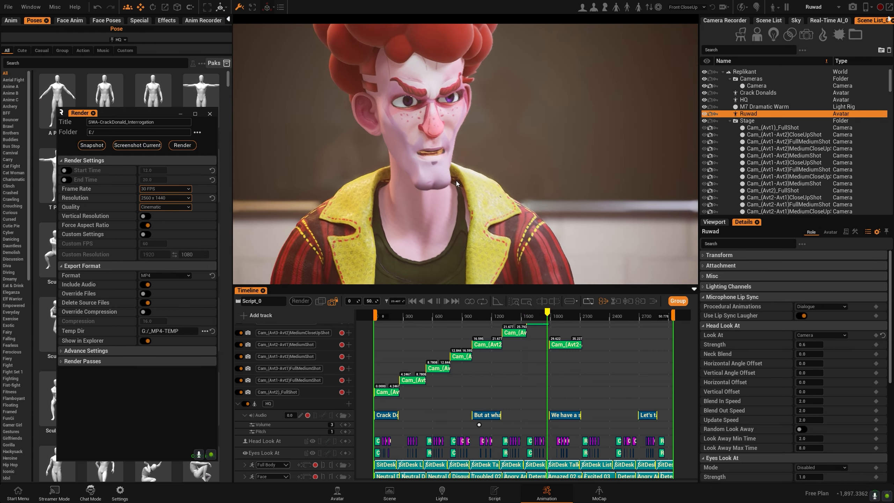
{"action": "left_click", "coordinate": [439, 302]}
- Fit the whole script in the timeline and play briefly from the beginning through the opening shot
{"action": "scroll", "coordinate": [415, 388], "scroll_direction": "down", "scroll_amount": 5}
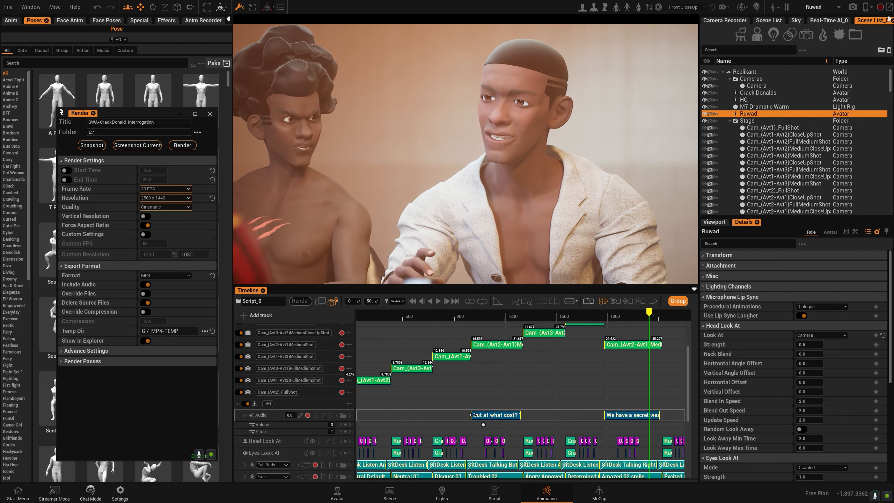
{"action": "scroll", "coordinate": [305, 384], "scroll_direction": "up", "scroll_amount": 3}
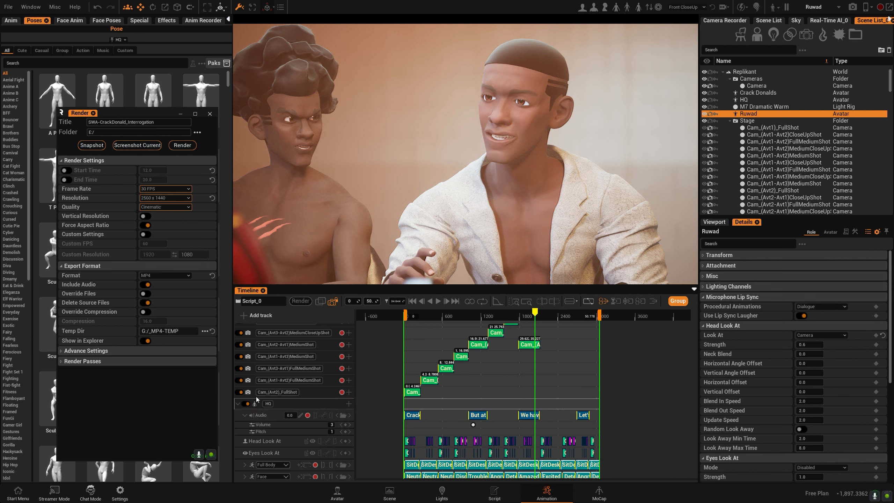
{"action": "left_click", "coordinate": [526, 302]}
{"action": "left_click_drag", "start_coordinate": [571, 314], "coordinate": [379, 341]}
{"action": "left_click", "coordinate": [439, 301]}
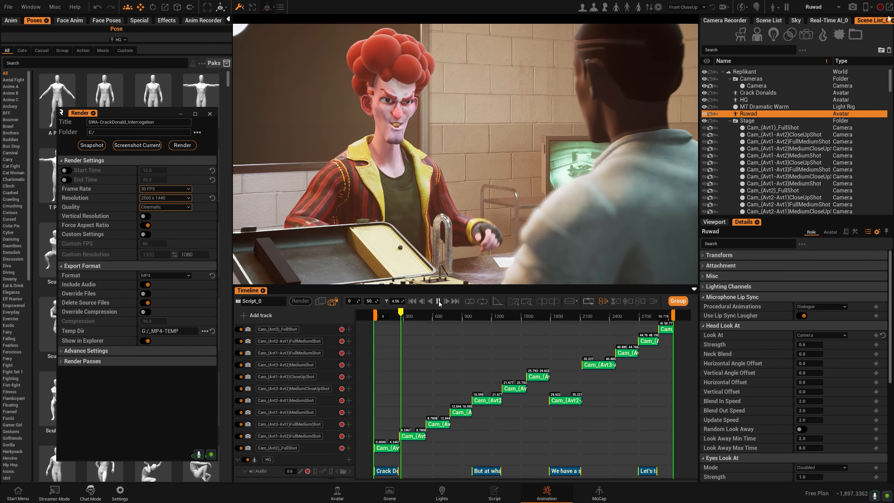
{"action": "left_click", "coordinate": [438, 301]}
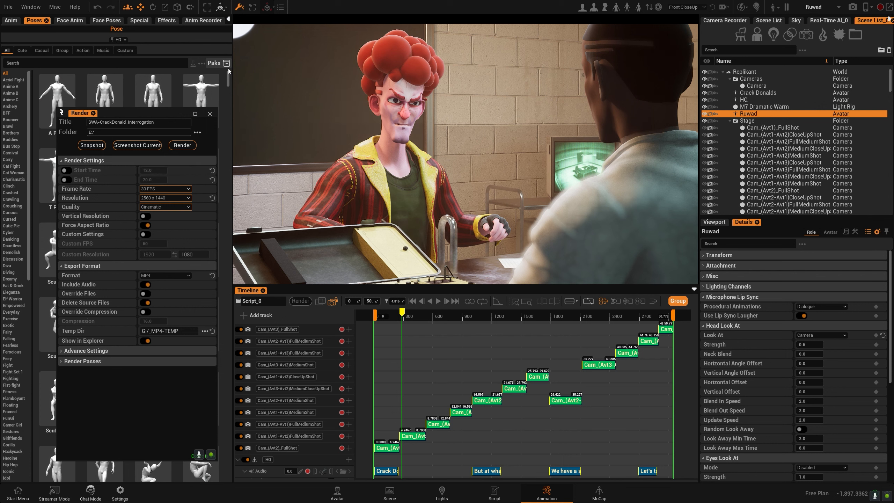
- Render the whole SWA-CrackDonald_Interrogation scene as an MP4 at 2560 x 1440, 30 FPS and Cinematic quality
{"action": "left_click", "coordinate": [162, 200]}
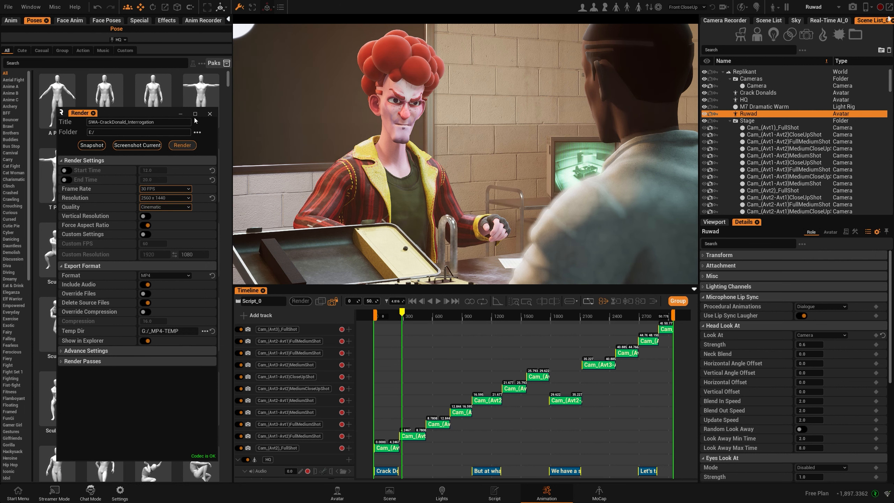
{"action": "left_click", "coordinate": [187, 145]}
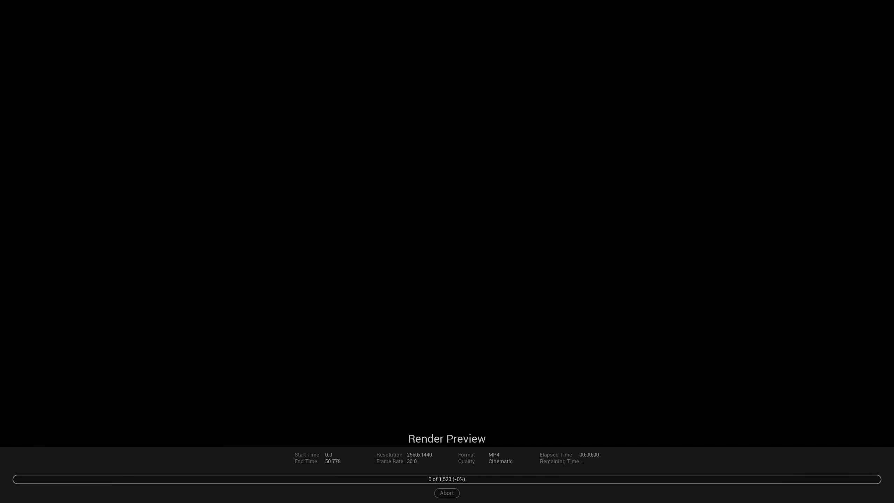